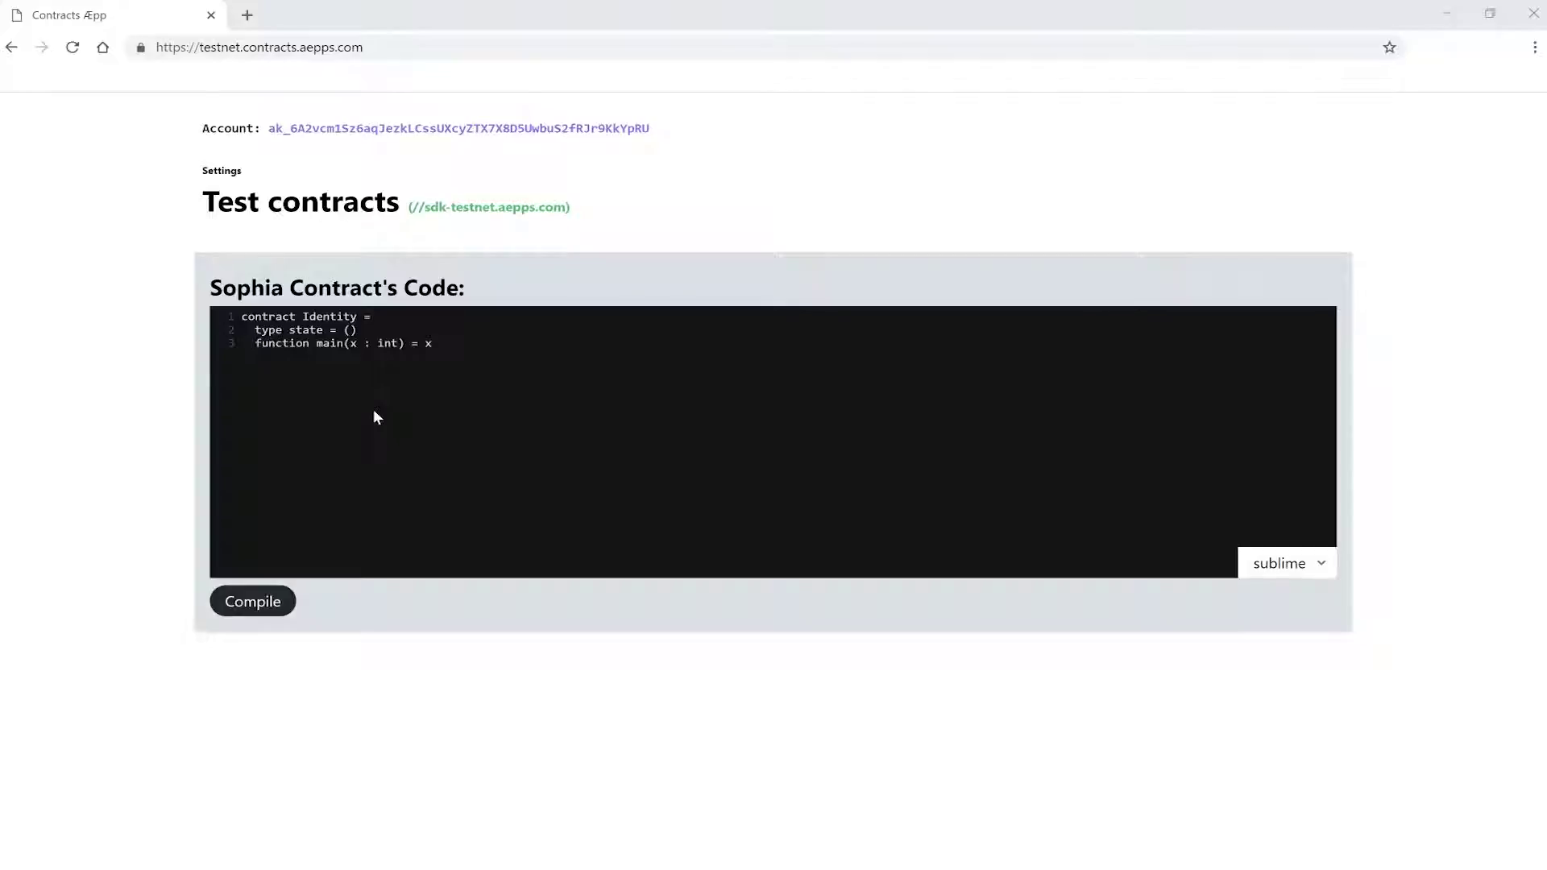
Clear the sample Identity contract from the code editor.
key("ctrl+a")
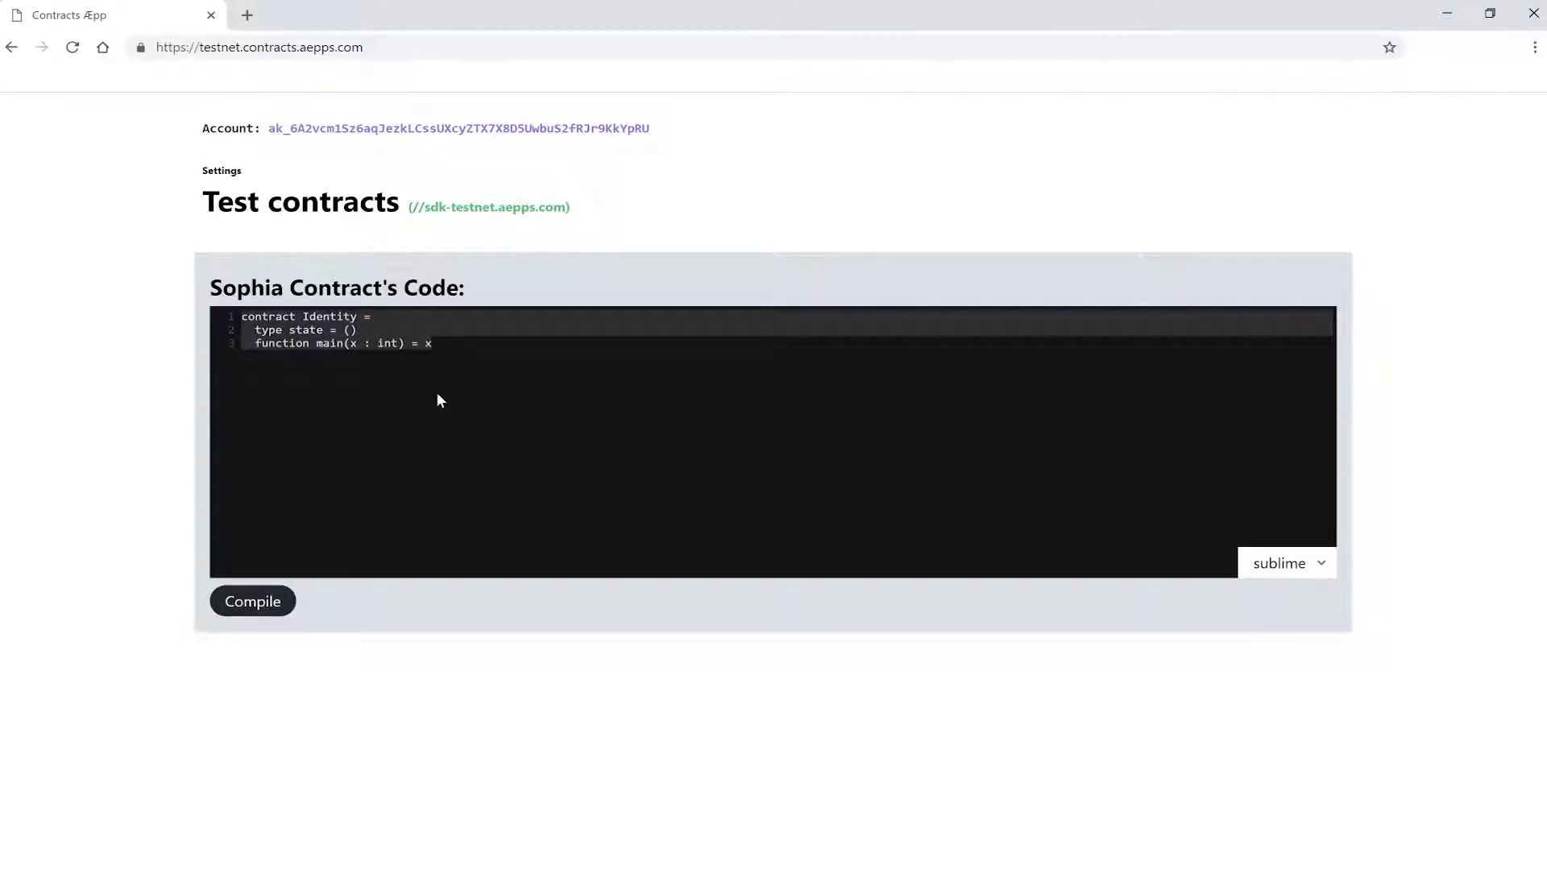
key("Delete")
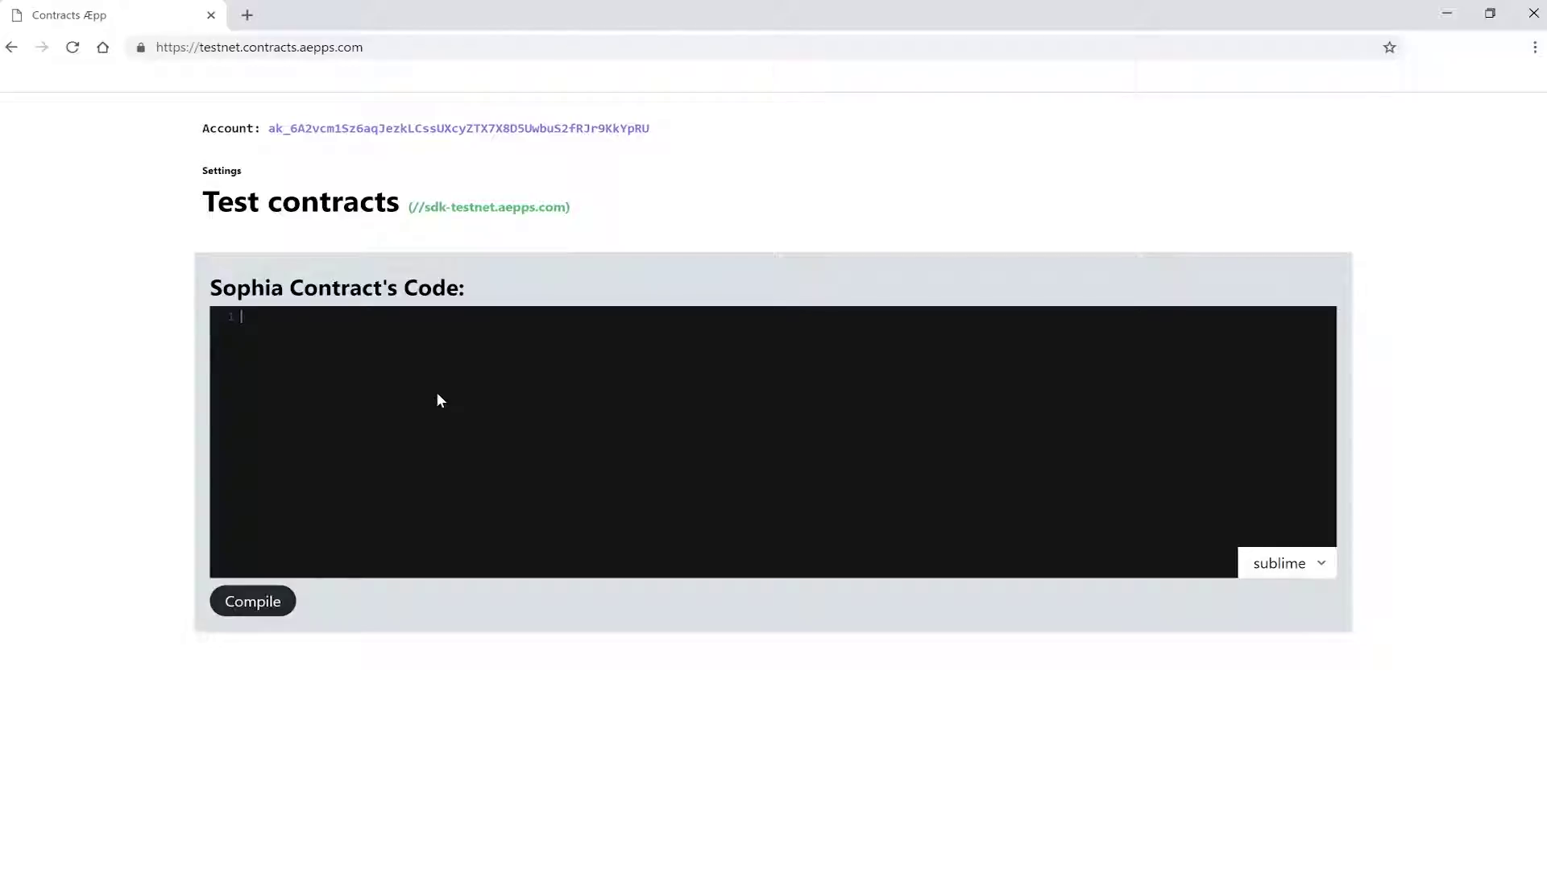
type("contra")
type("ct ")
type("MemeVote")
type(" =")
left_click(246, 15)
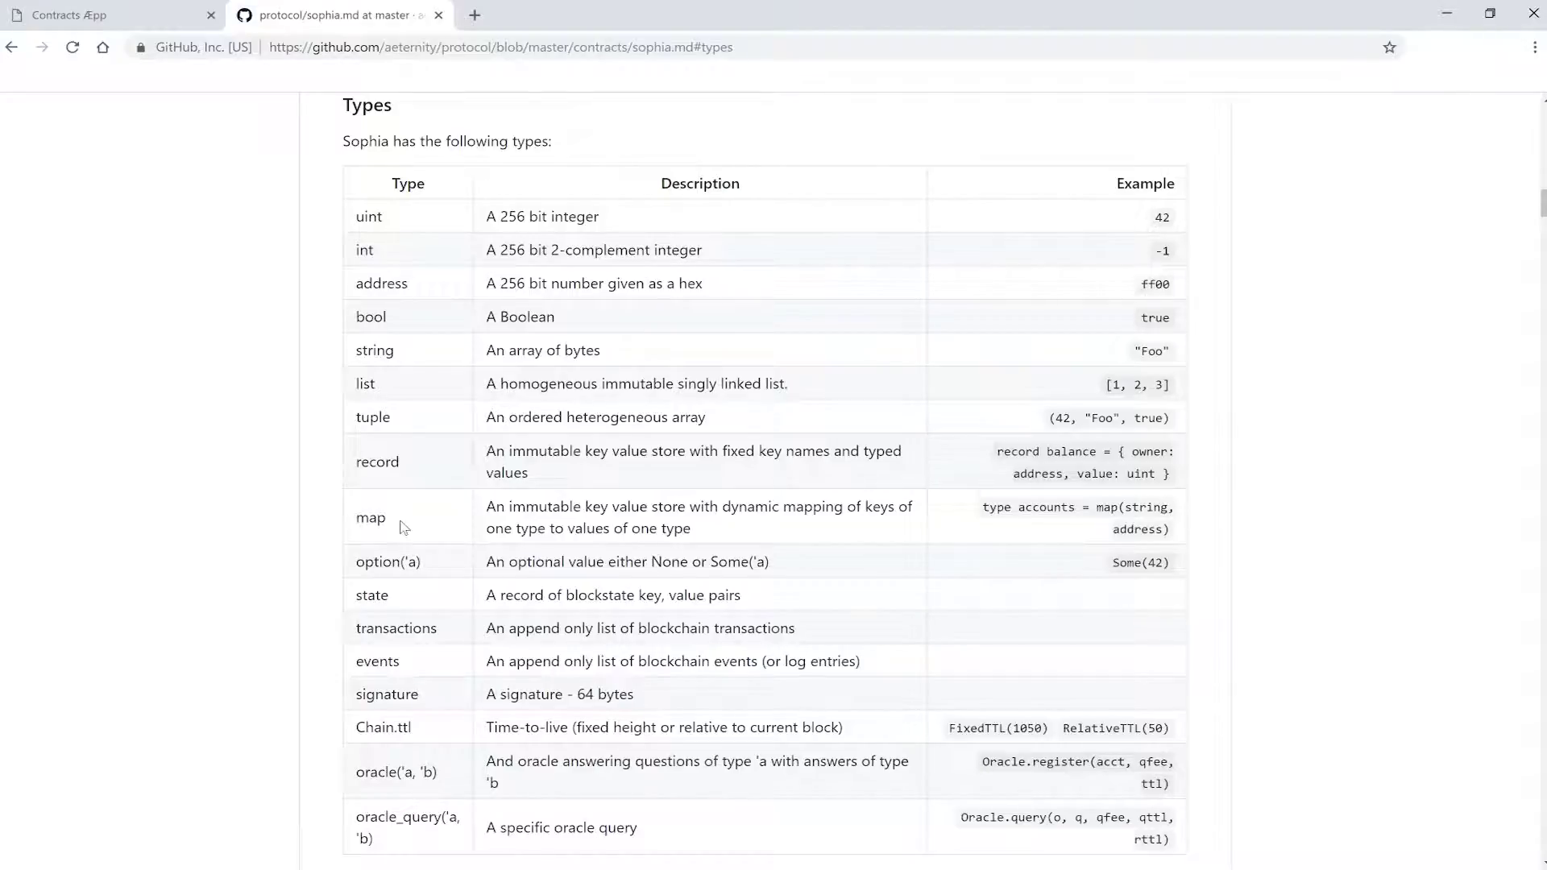
left_click(438, 16)
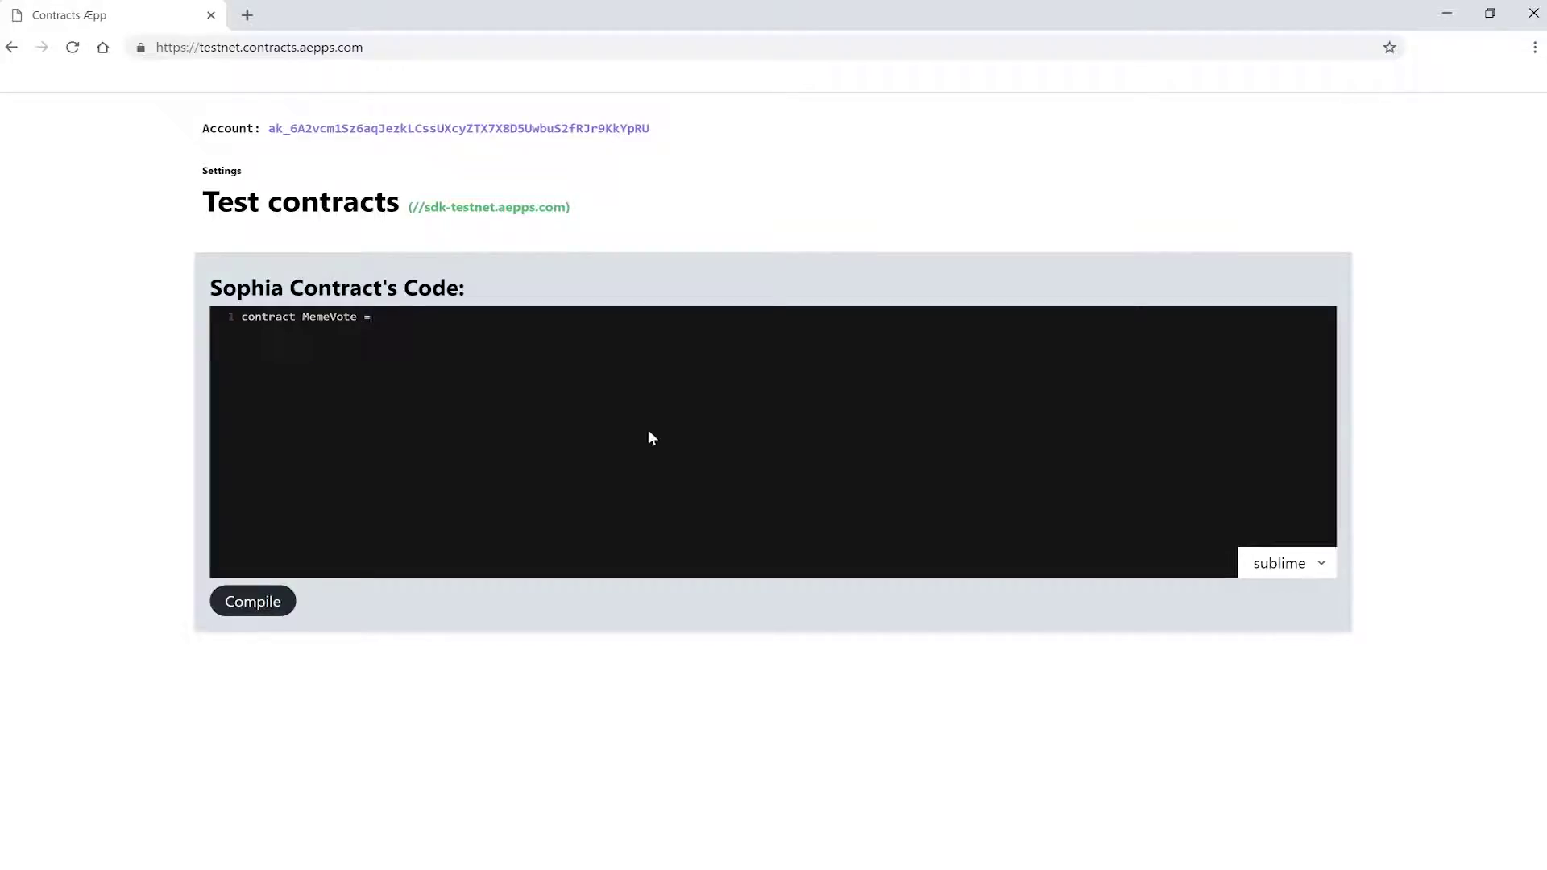
Declare record state = { url : string } and begin the init function below it.
key("Return")
type("record")
type("state")
type("= ")
type("{ url :")
type(" string }")
key("Return")
key("Return")
type("function init() ")
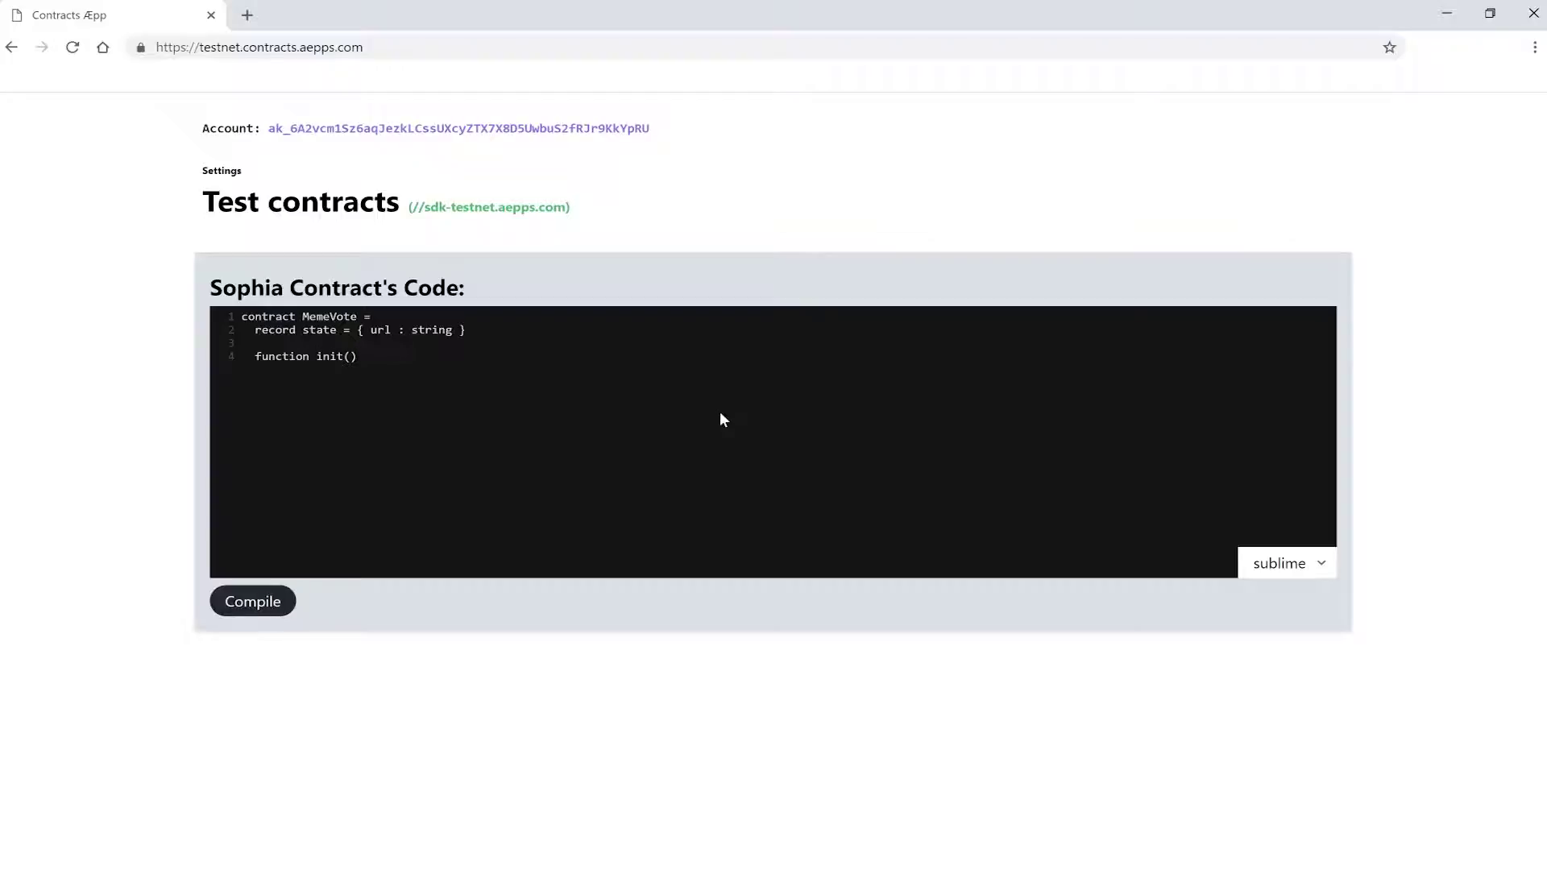
type("= {")
type(" url")
type(" =")
type(" \"https://pbs.twimg.com/media/DdUAvCRWsAAr8R2.jpg\"")
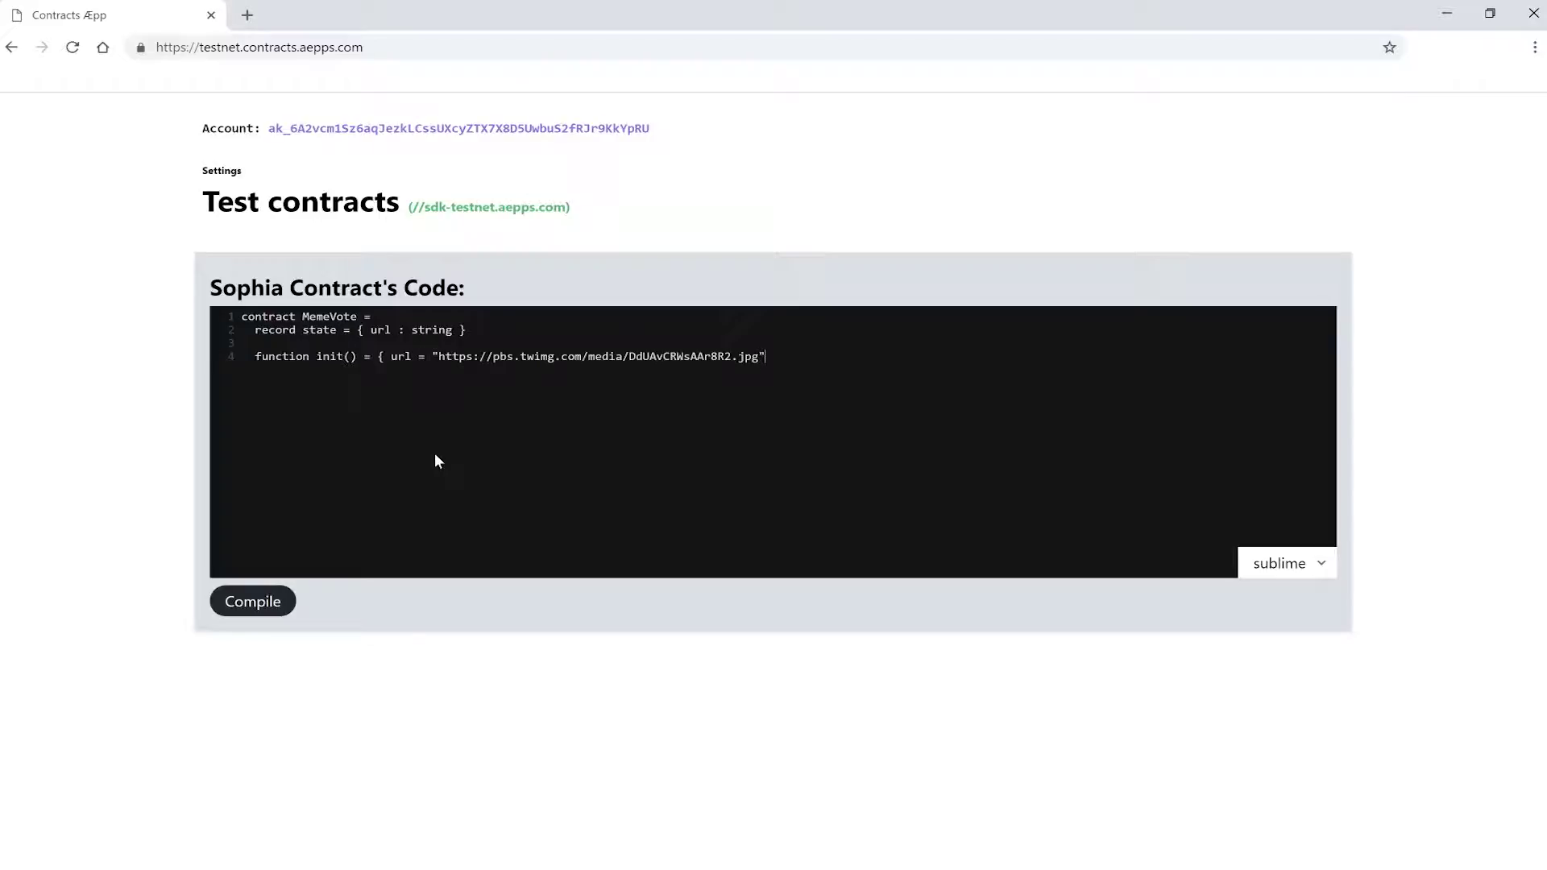
type(" }")
Add a getMeme() : string function returning state.url after init.
key("Return")
key("Return")
type("function")
type(" getMeme")
type("() ")
type(":")
type(" string ")
type("=")
type("state")
type(".url")
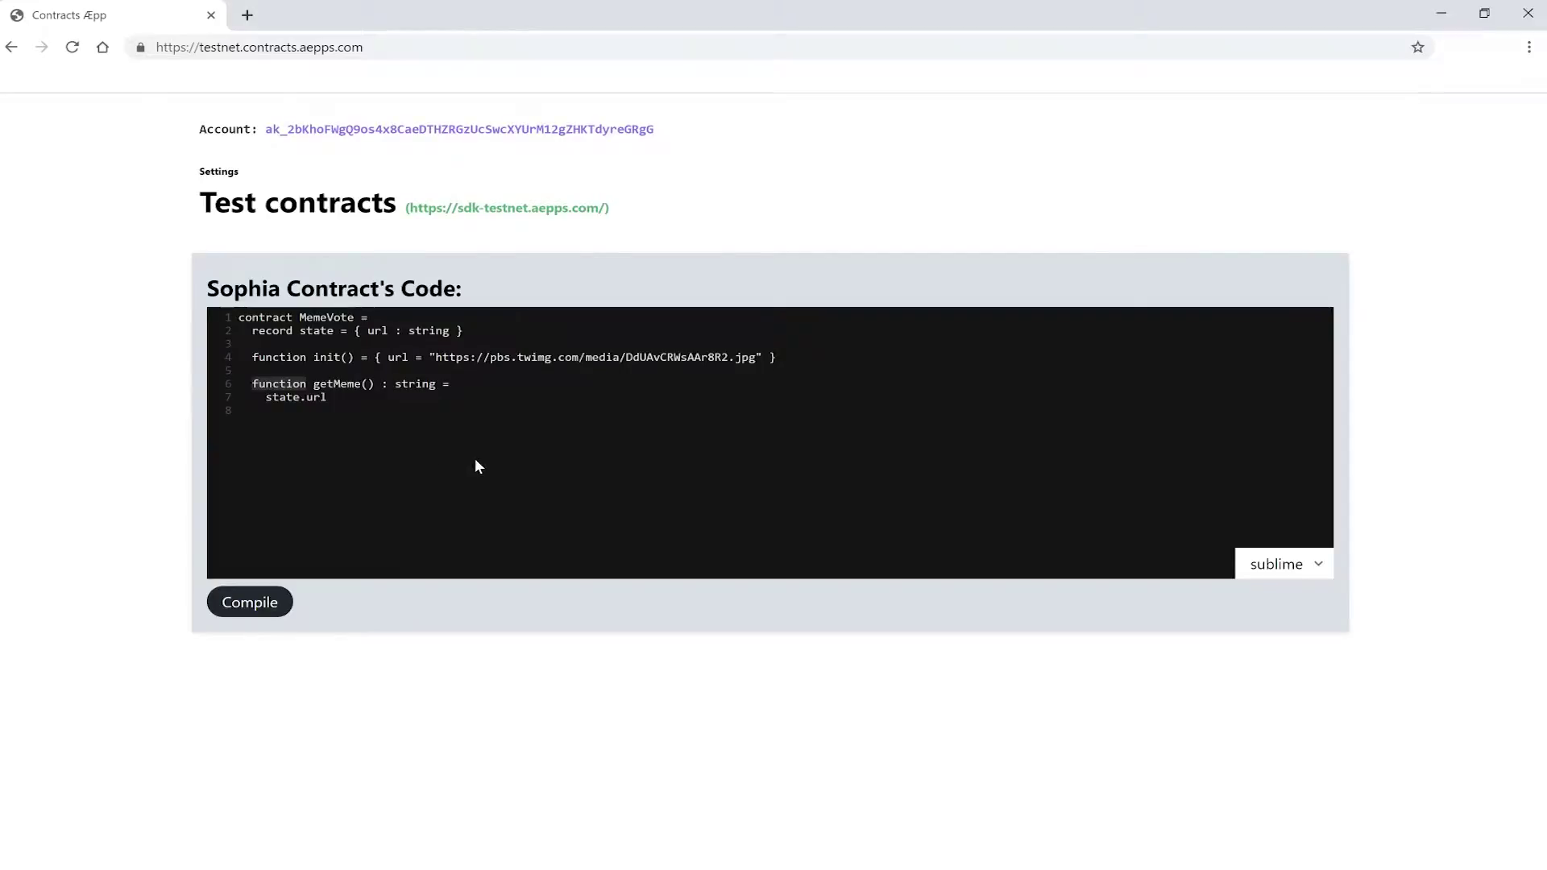
type("entrypoin get")
Replace the keyword before init and compile MemeVote into bytecode.
double_click(279, 357)
key("BackSpace")
type("entrypoin init")
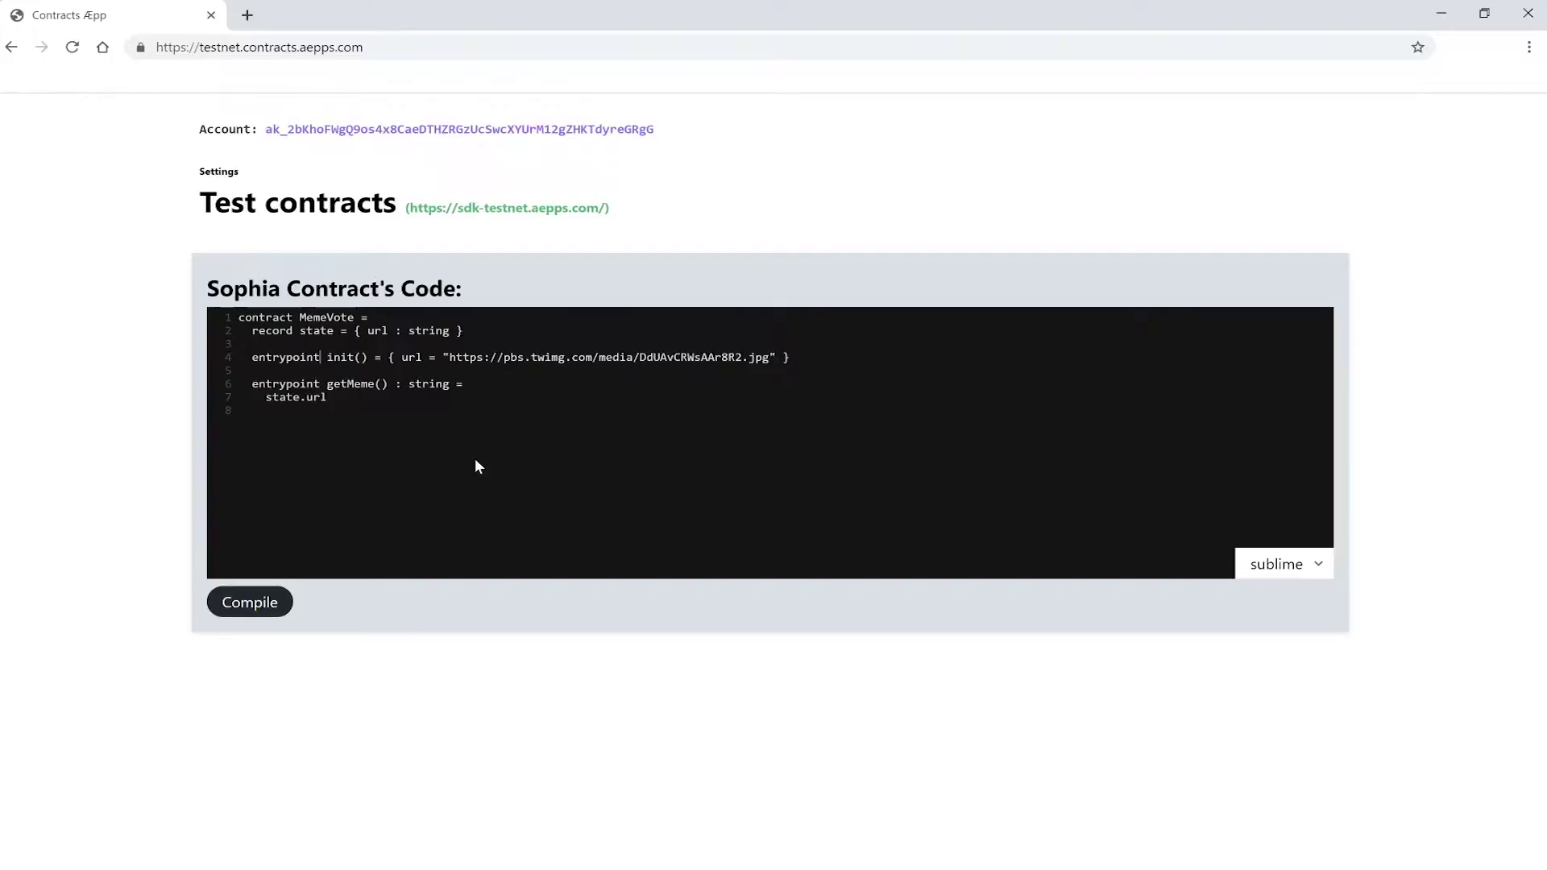
left_click(249, 603)
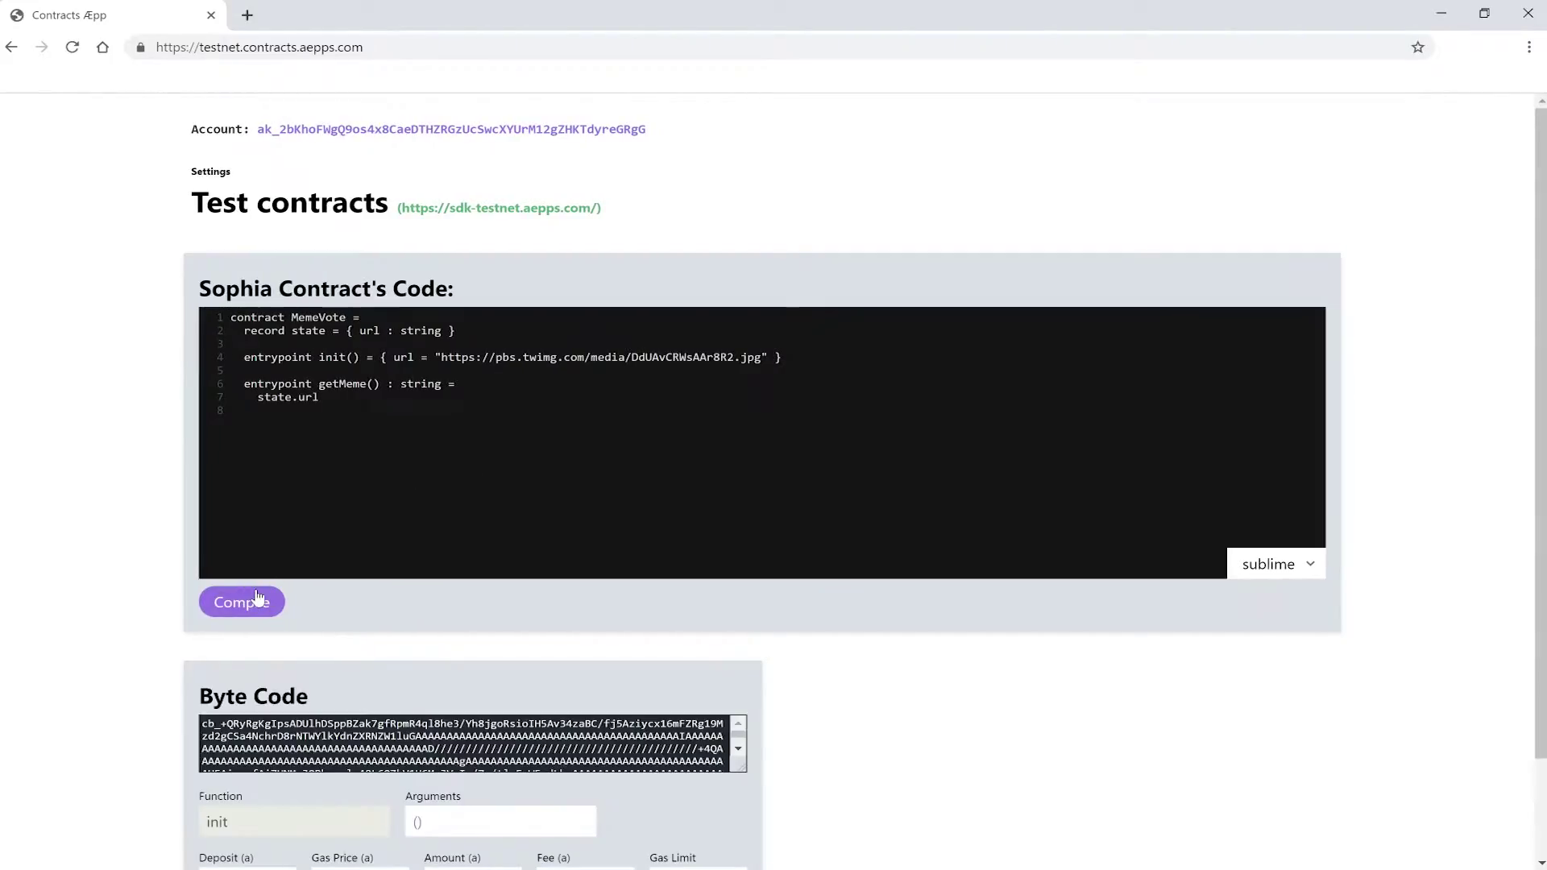
scroll(119, 547, "down", 1)
scroll(119, 546, "down", 1)
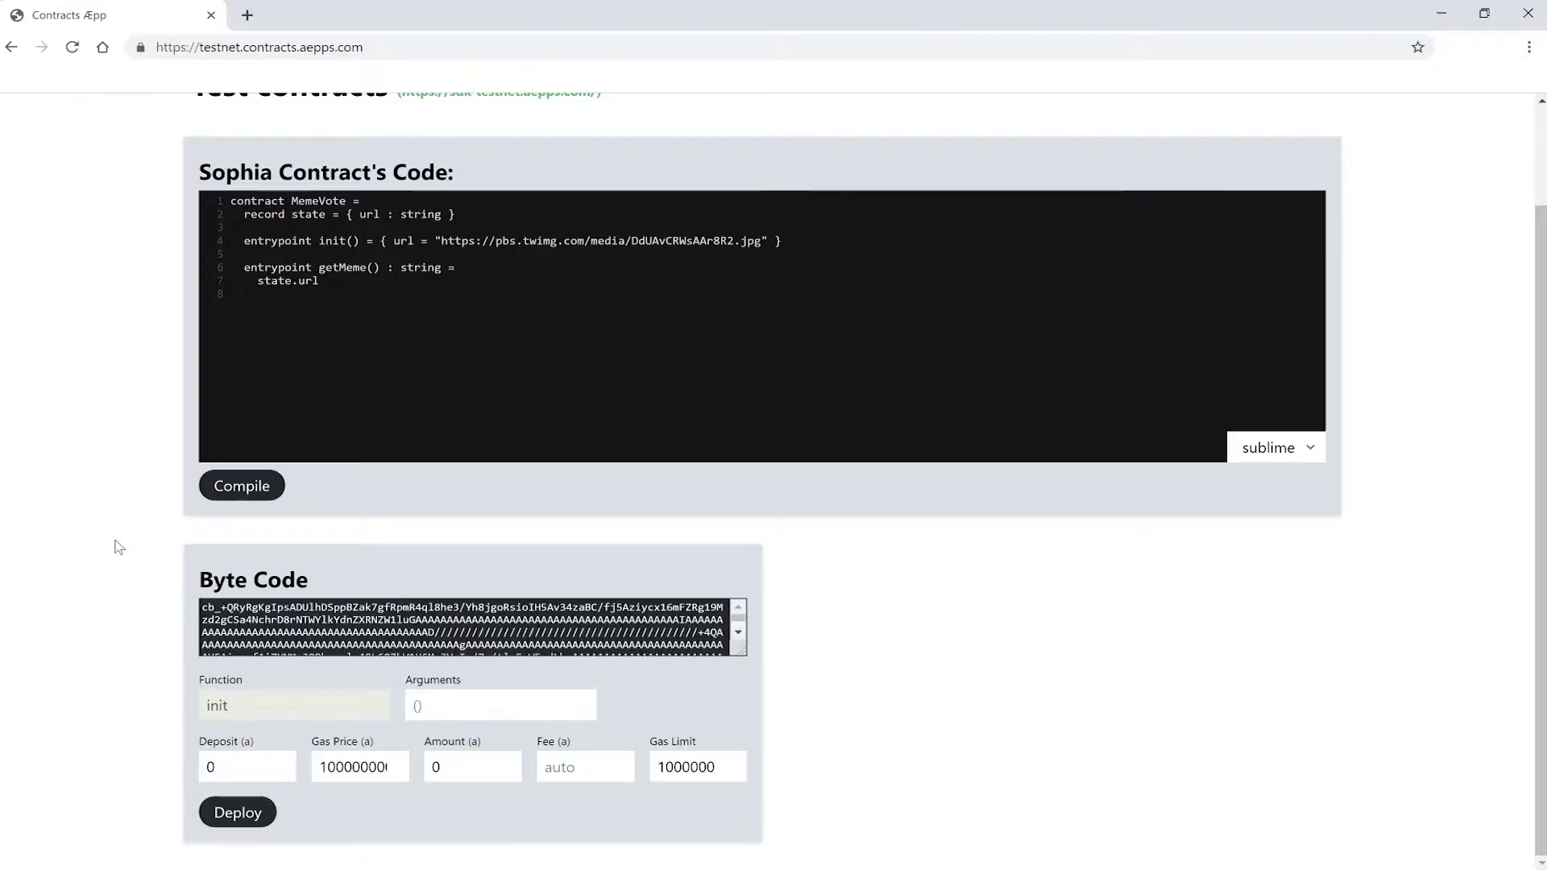
Deploy MemeVote, then statically call getMeme with return type string and select the returned URL.
left_click(230, 812)
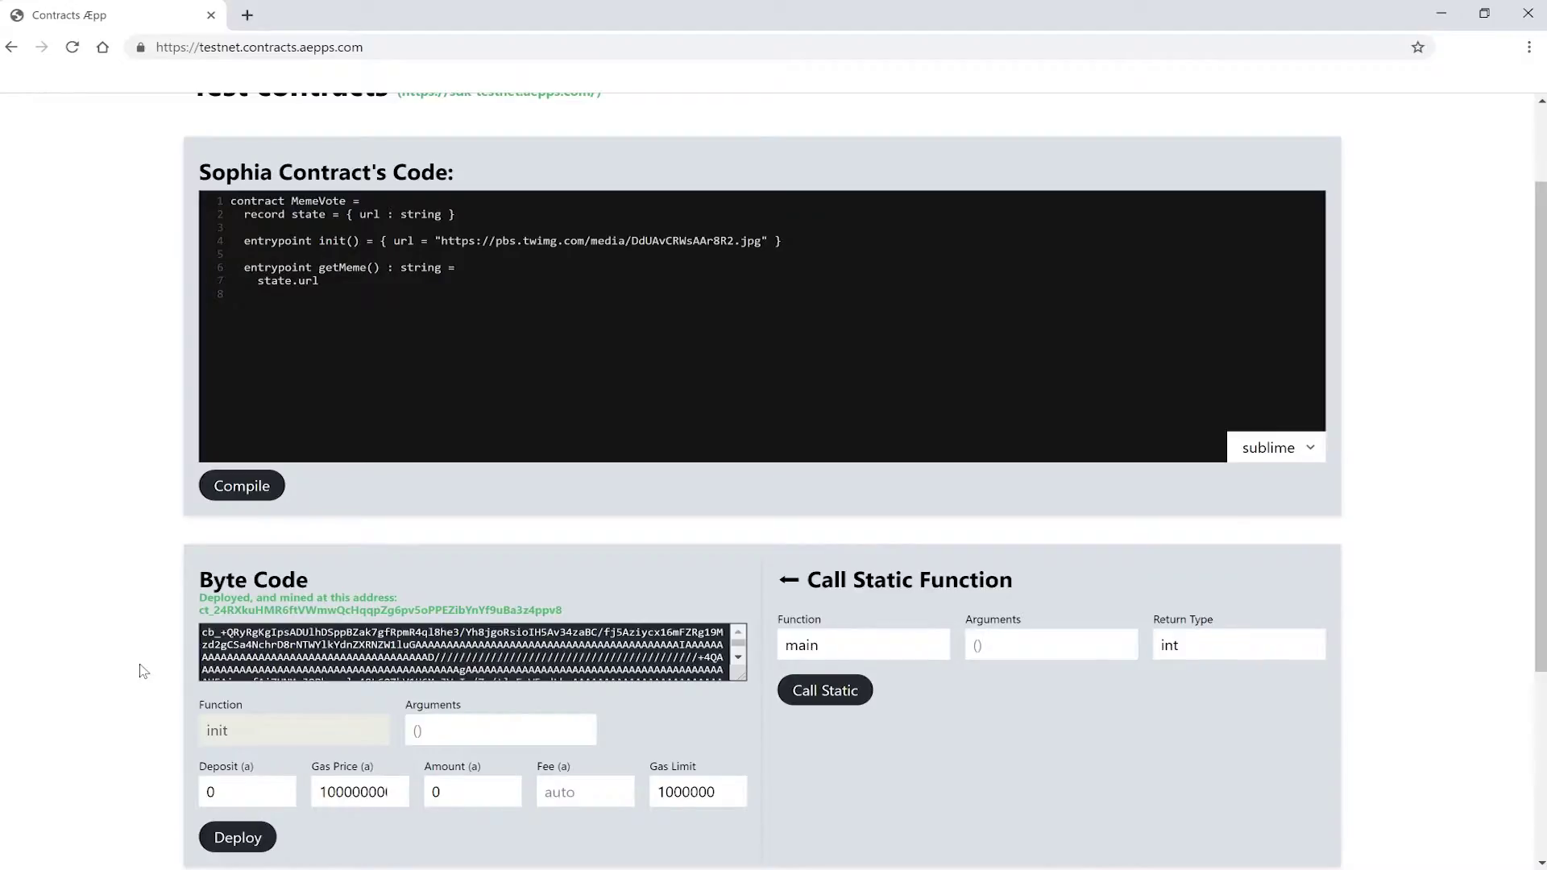
double_click(801, 645)
type("getMeme")
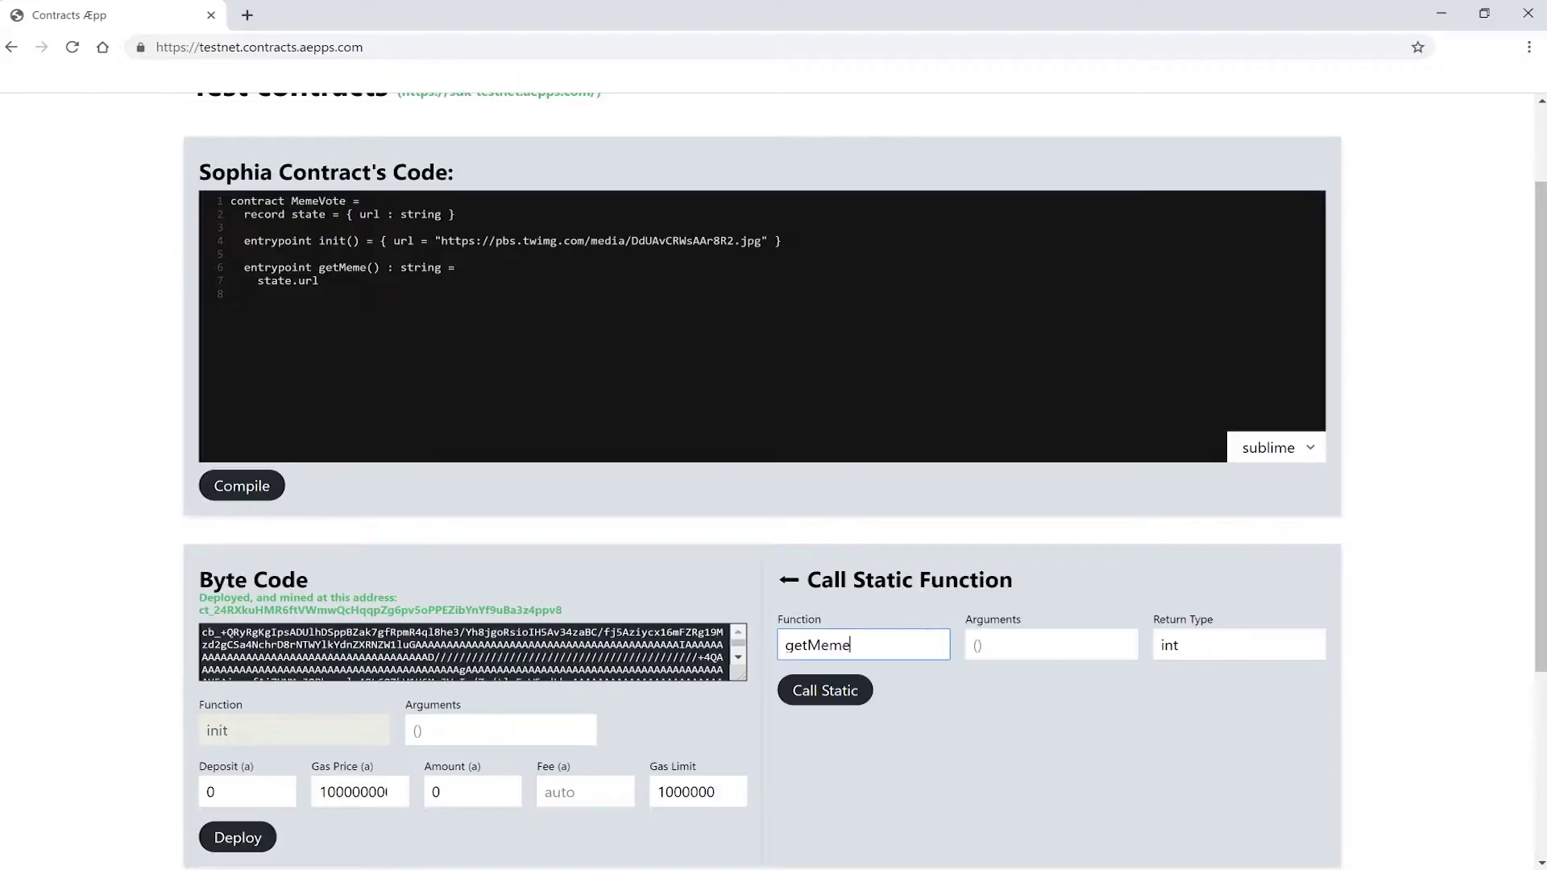
key("Tab")
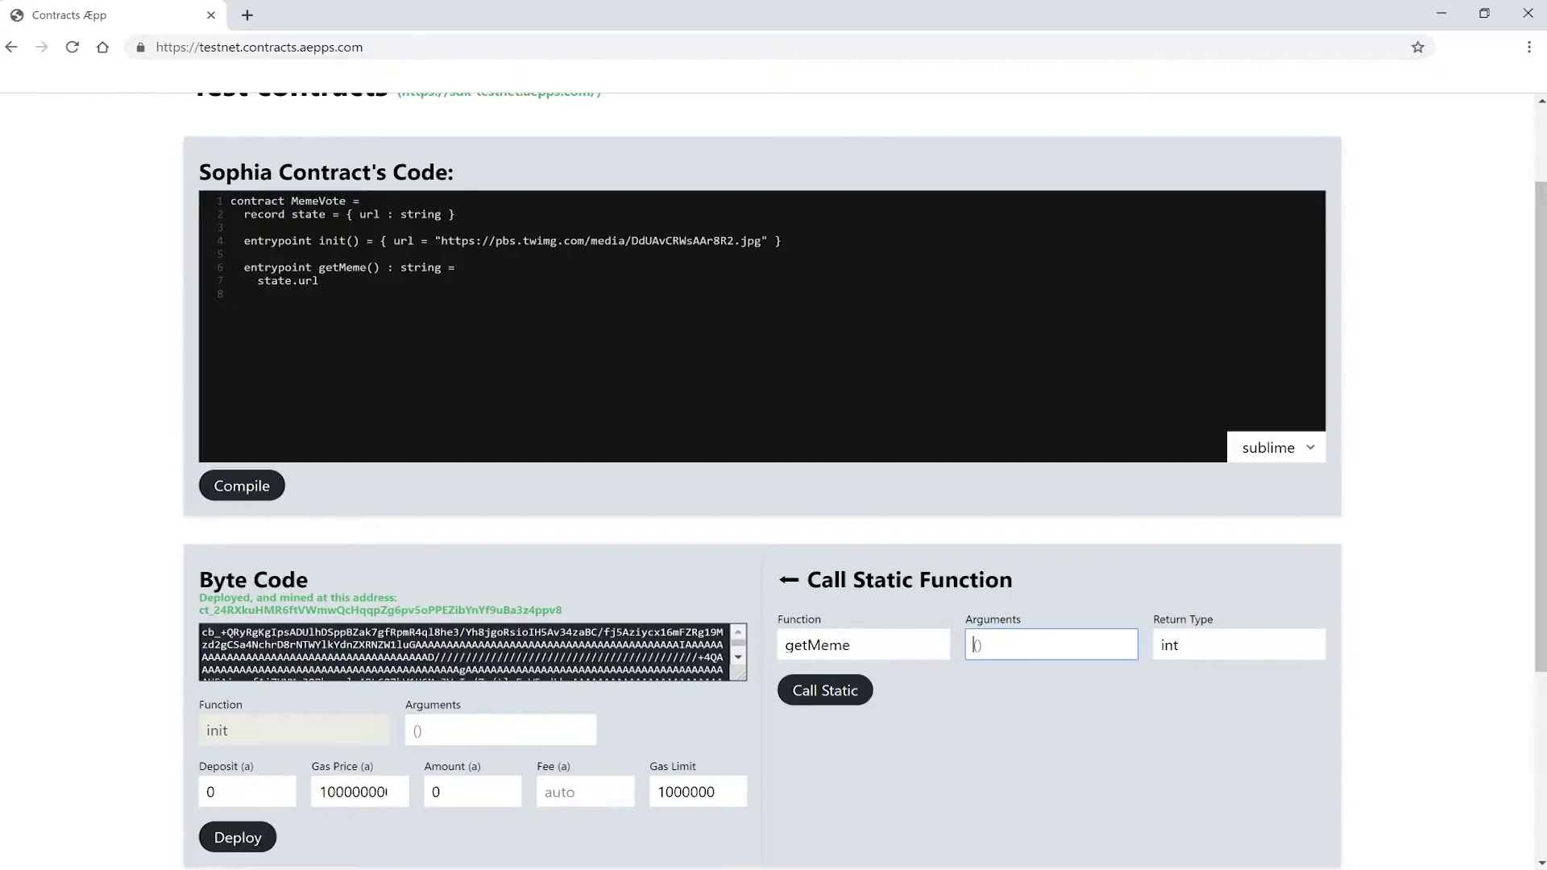
key("Tab")
type("string")
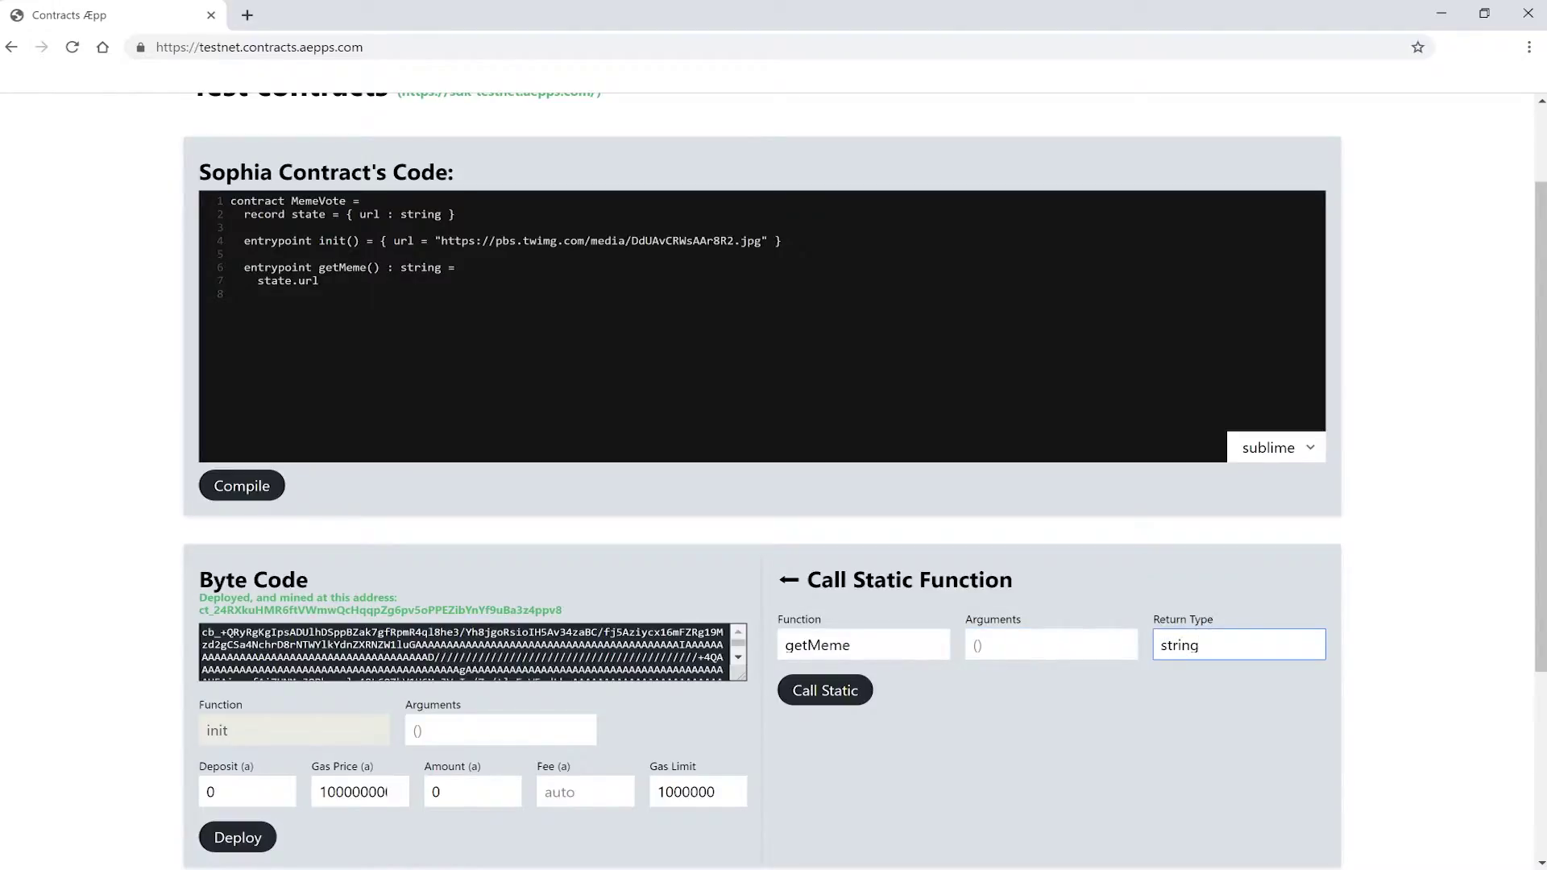
left_click(826, 690)
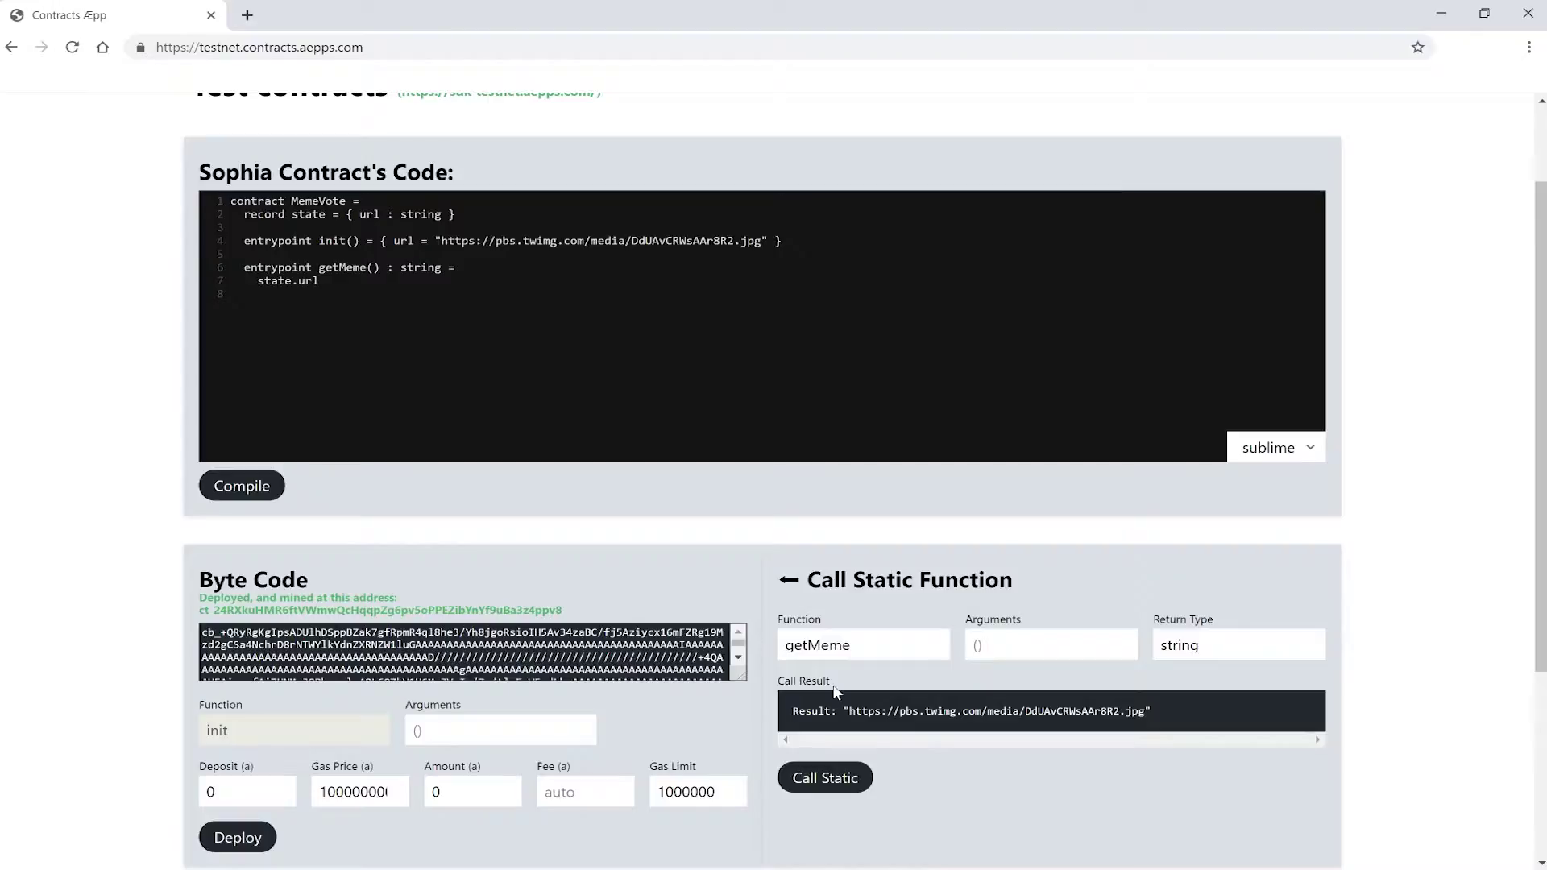
left_click_drag(848, 711, 1148, 710)
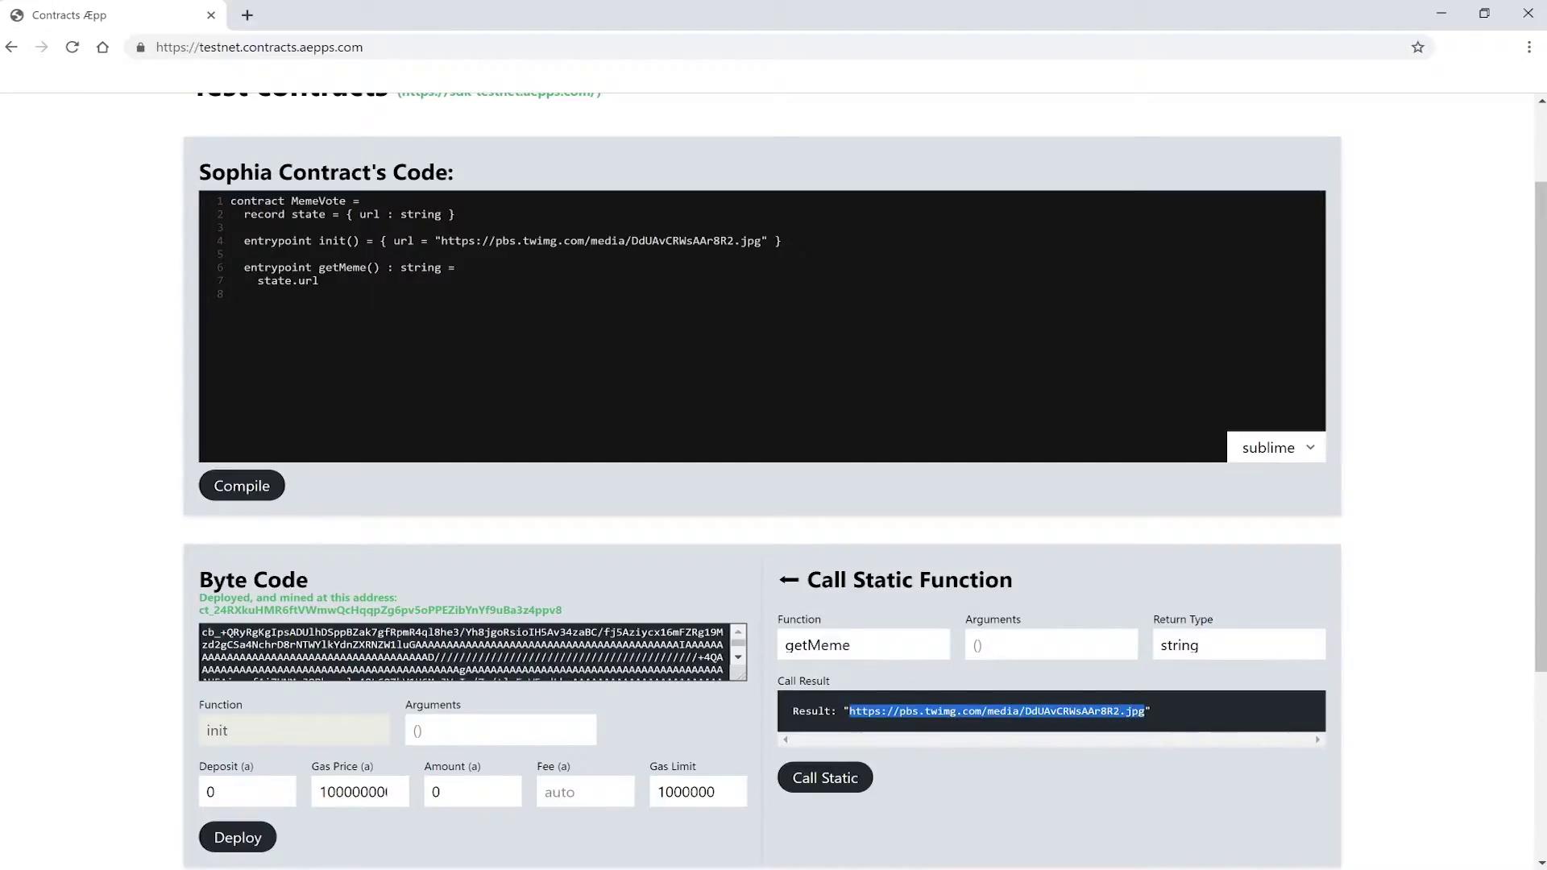
key("ctrl+c")
left_click(246, 14)
key("ctrl+v")
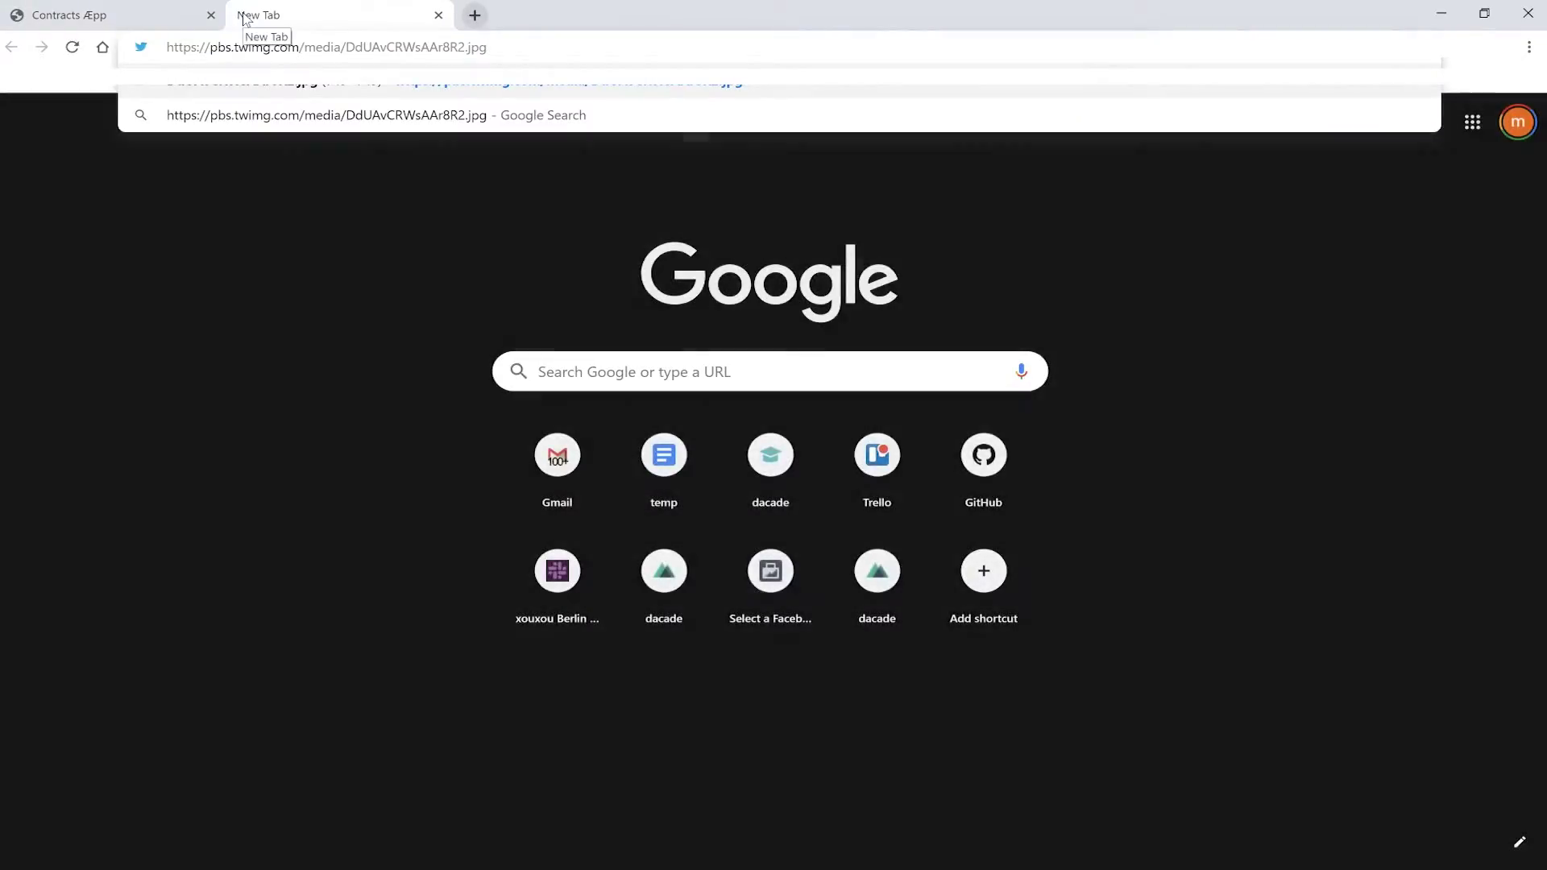
key("Return")
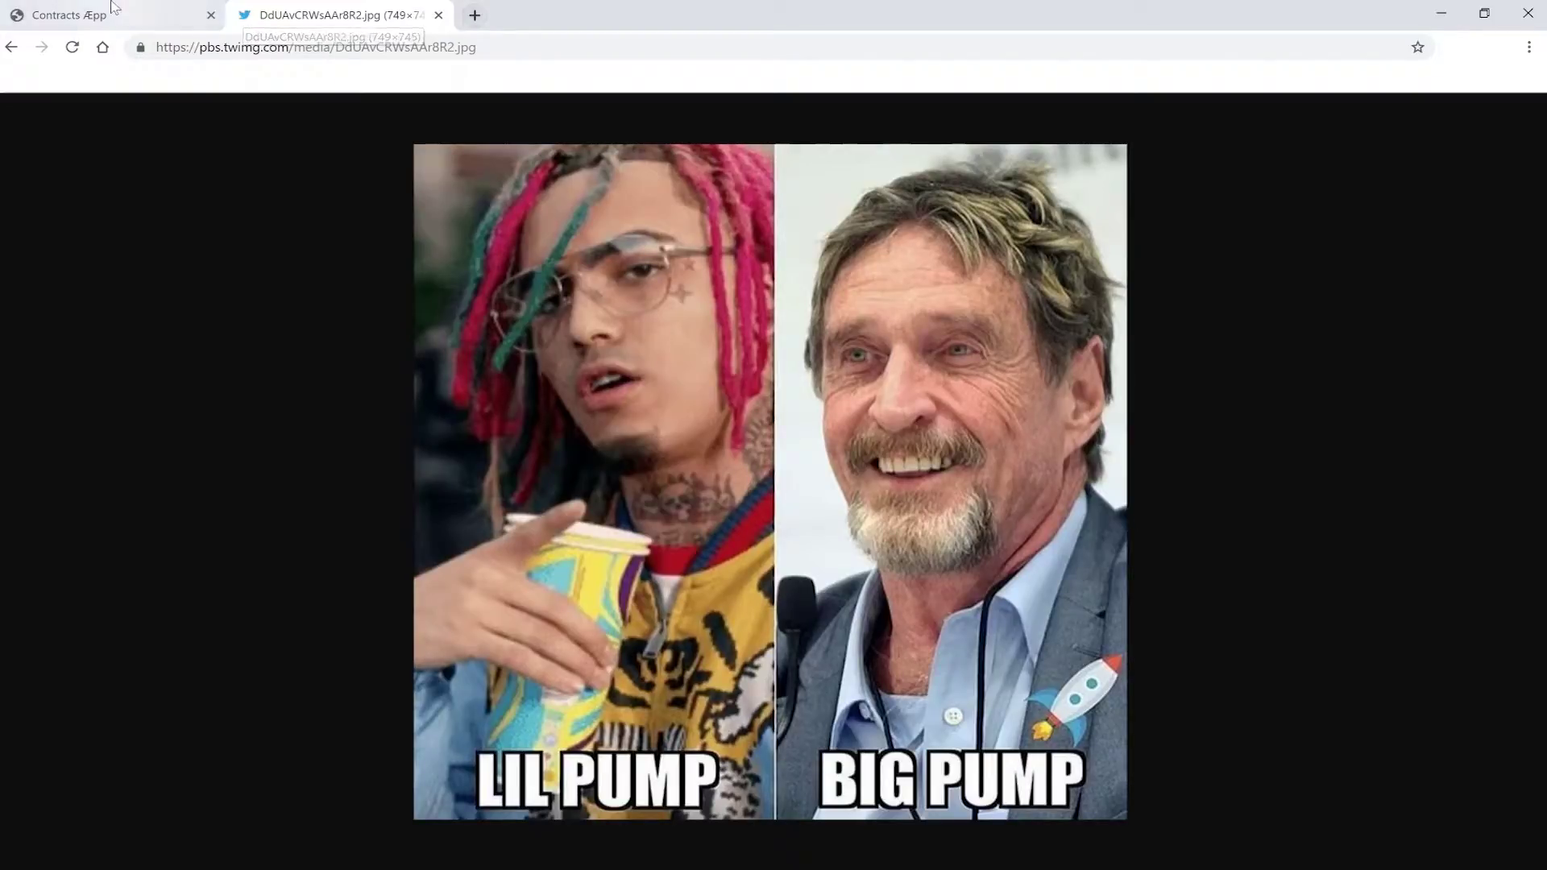
left_click(440, 15)
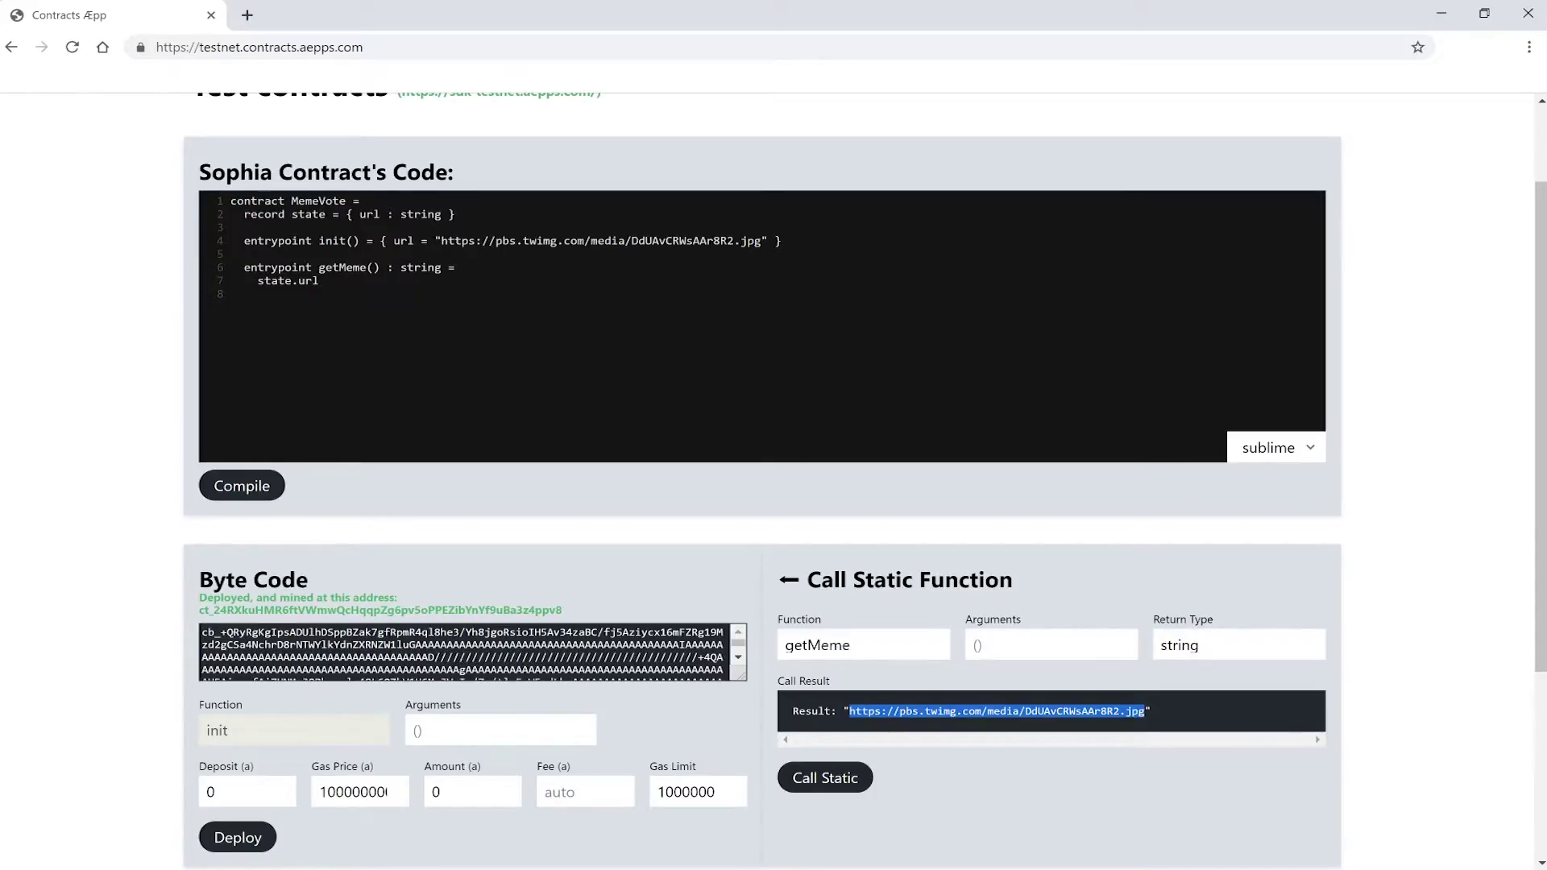
Add stateful entrypoint registerMeme(input : string) with put(state { url = input }), then recompile.
key("alt+Tab")
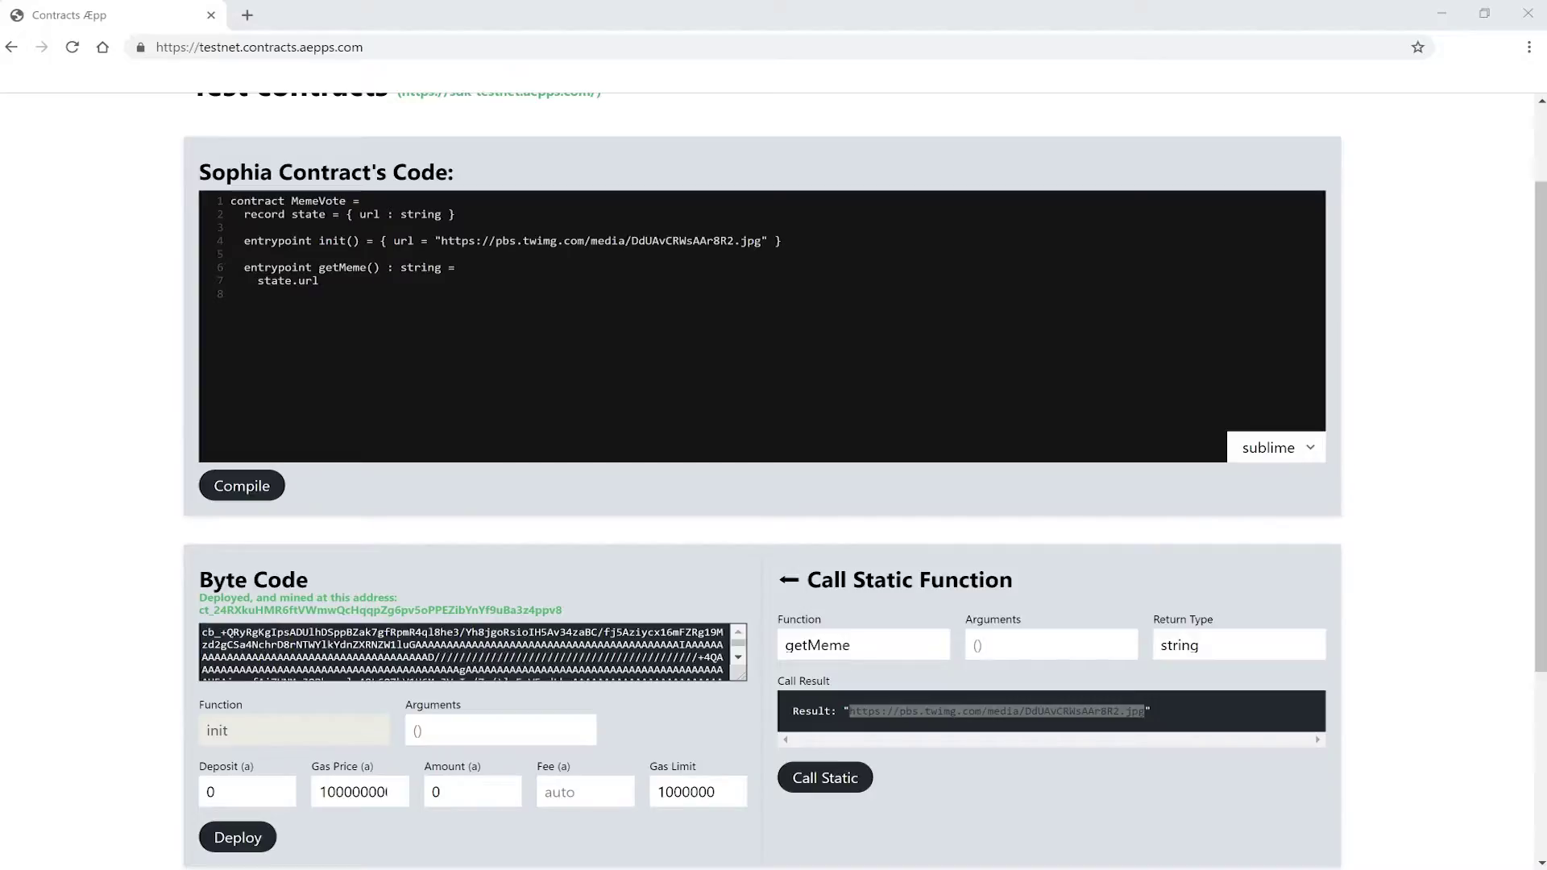
left_click(796, 346)
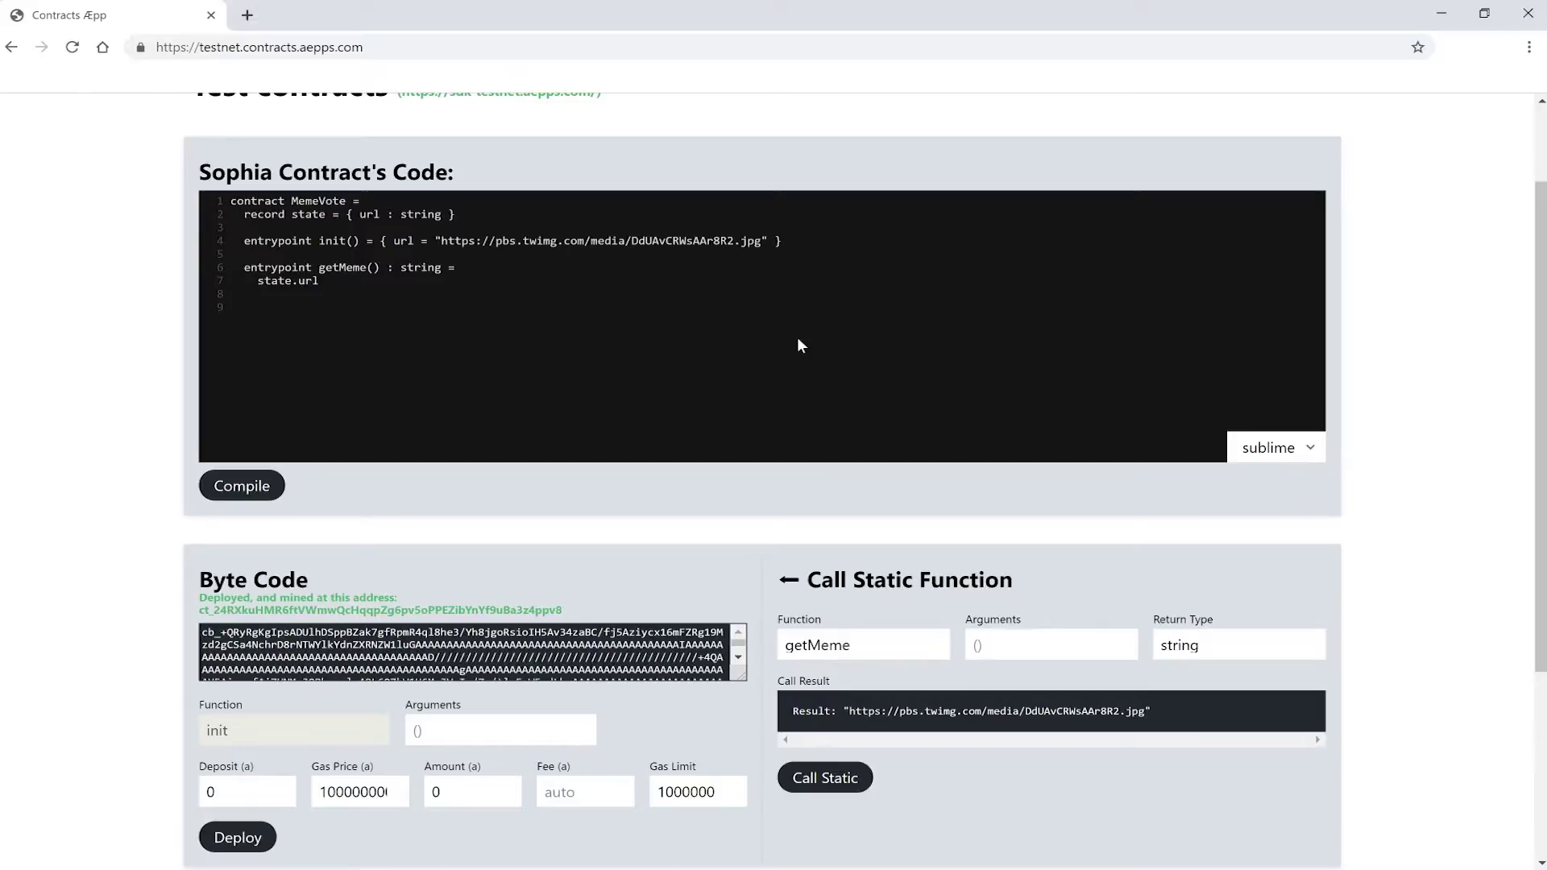
scroll(797, 347, "up", 1)
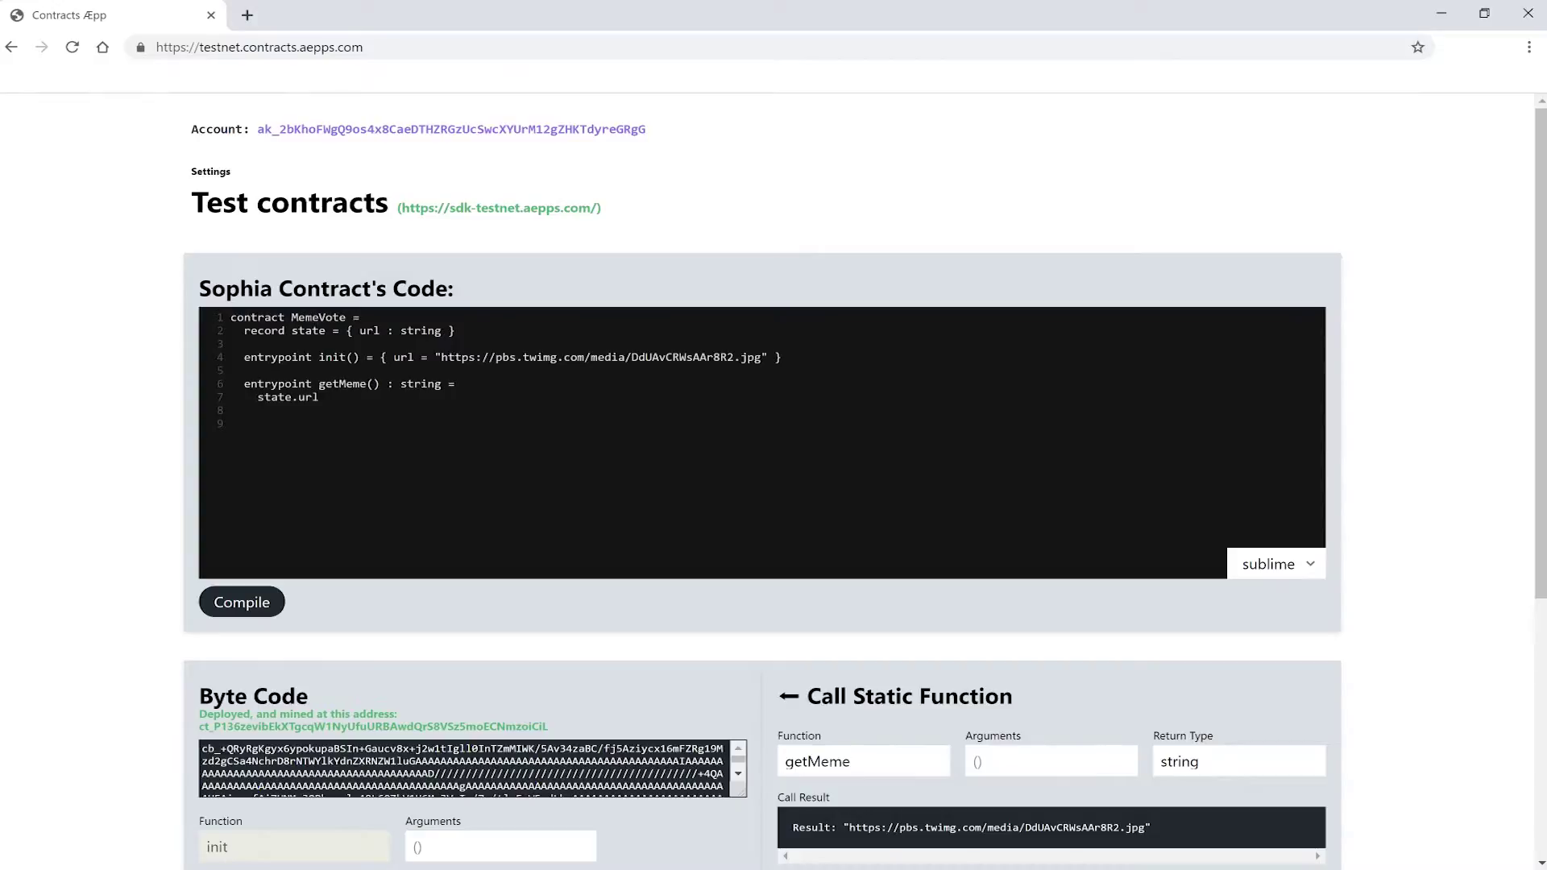
type("stateful")
type("entrypoint")
type(" registerMeme(input ")
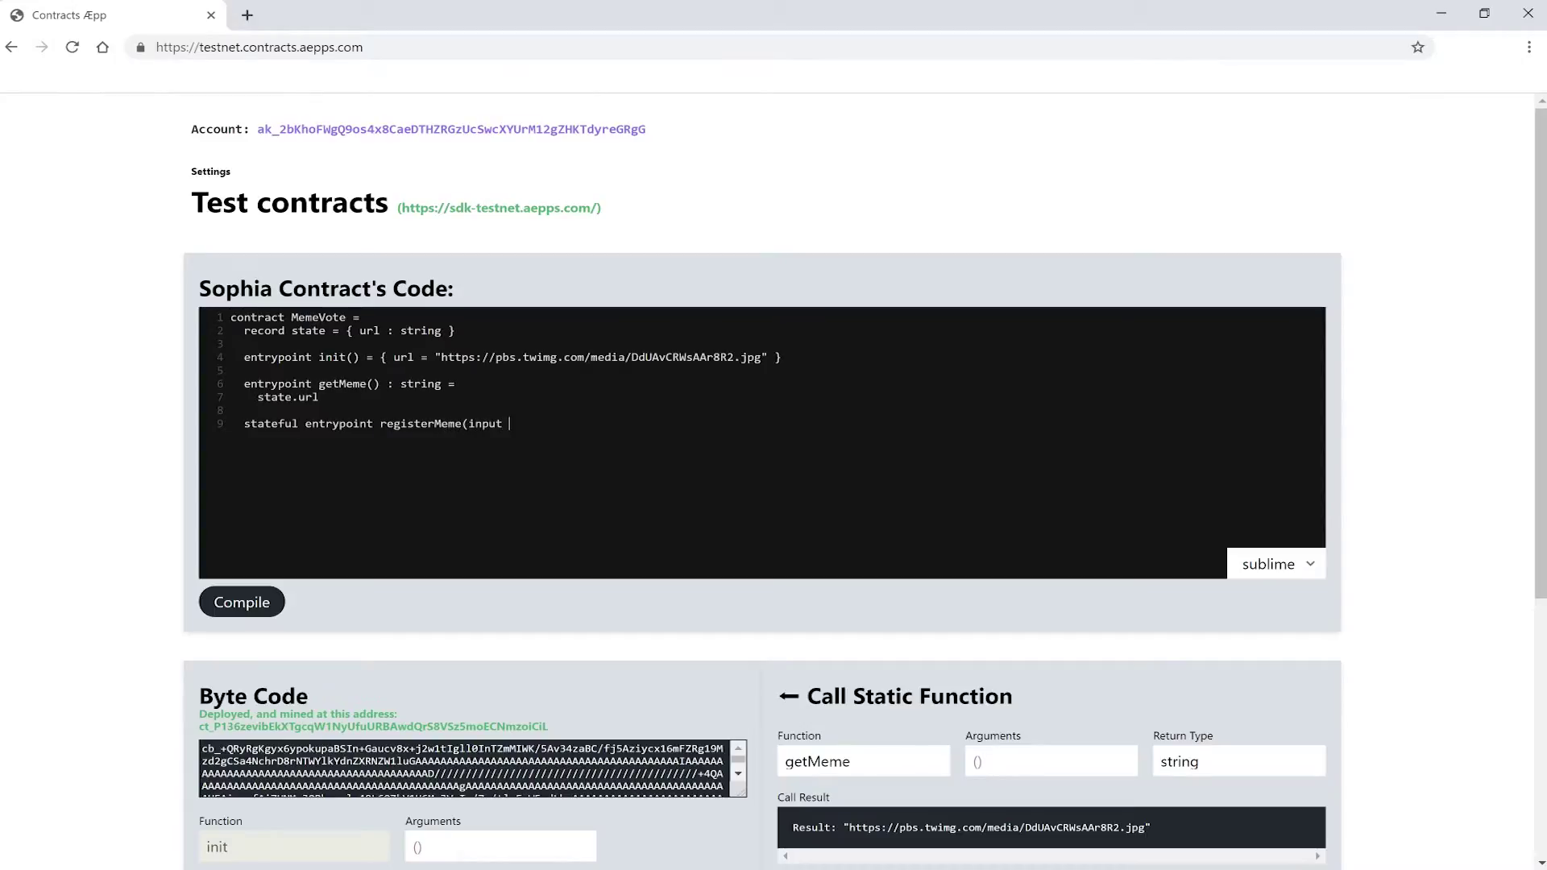
type(": string) ")
type("=")
key("Return")
type("put(s")
type("tate ")
type("{ url = input})")
left_click(242, 602)
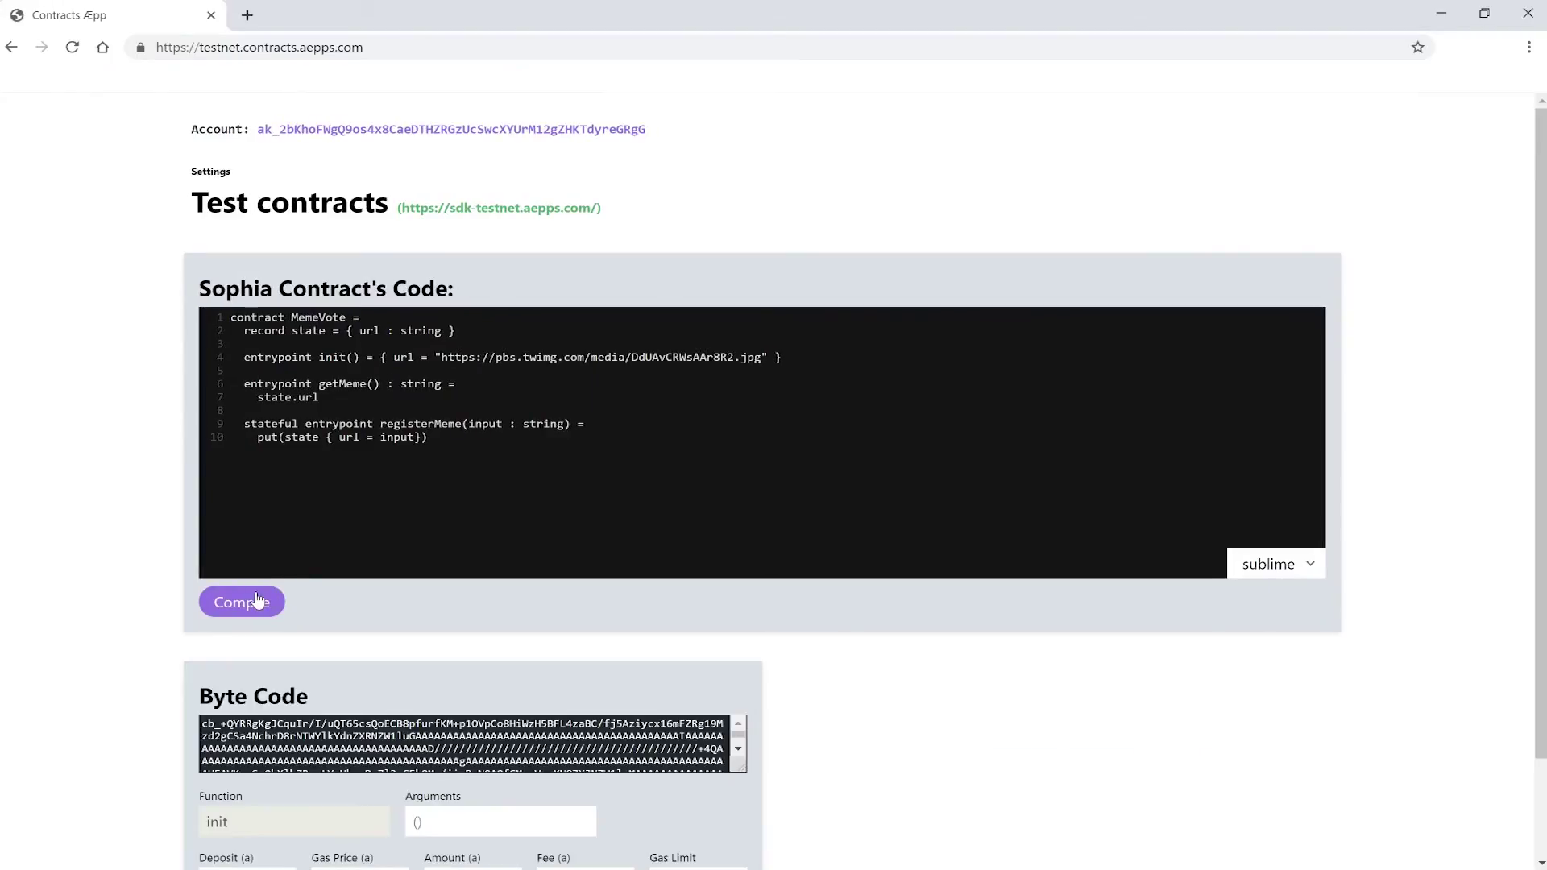
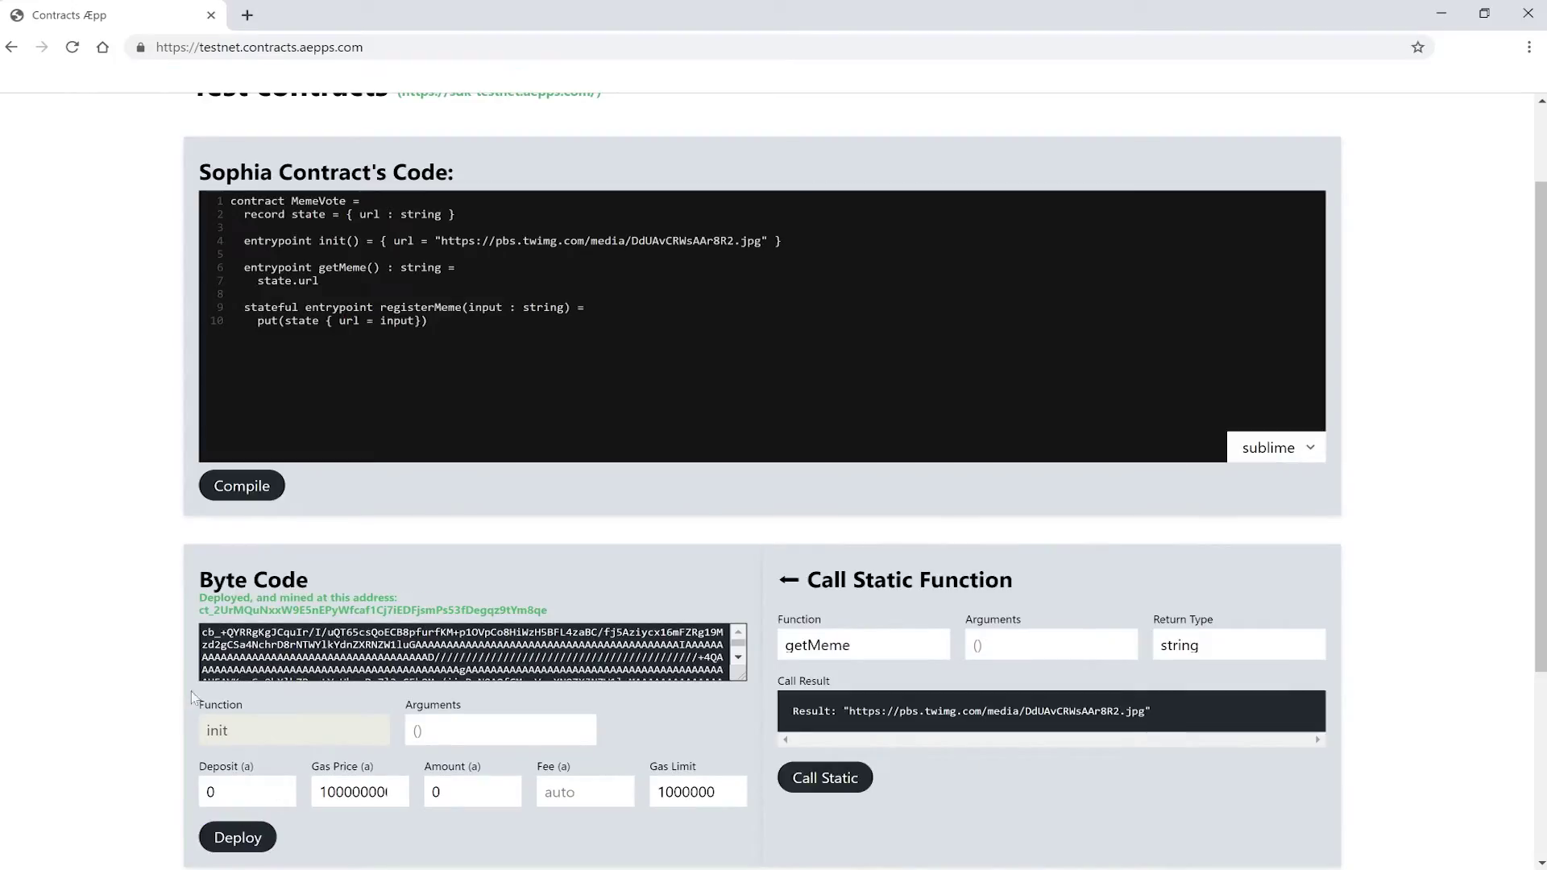
scroll(172, 564, "down", 3)
scroll(172, 565, "down", 2)
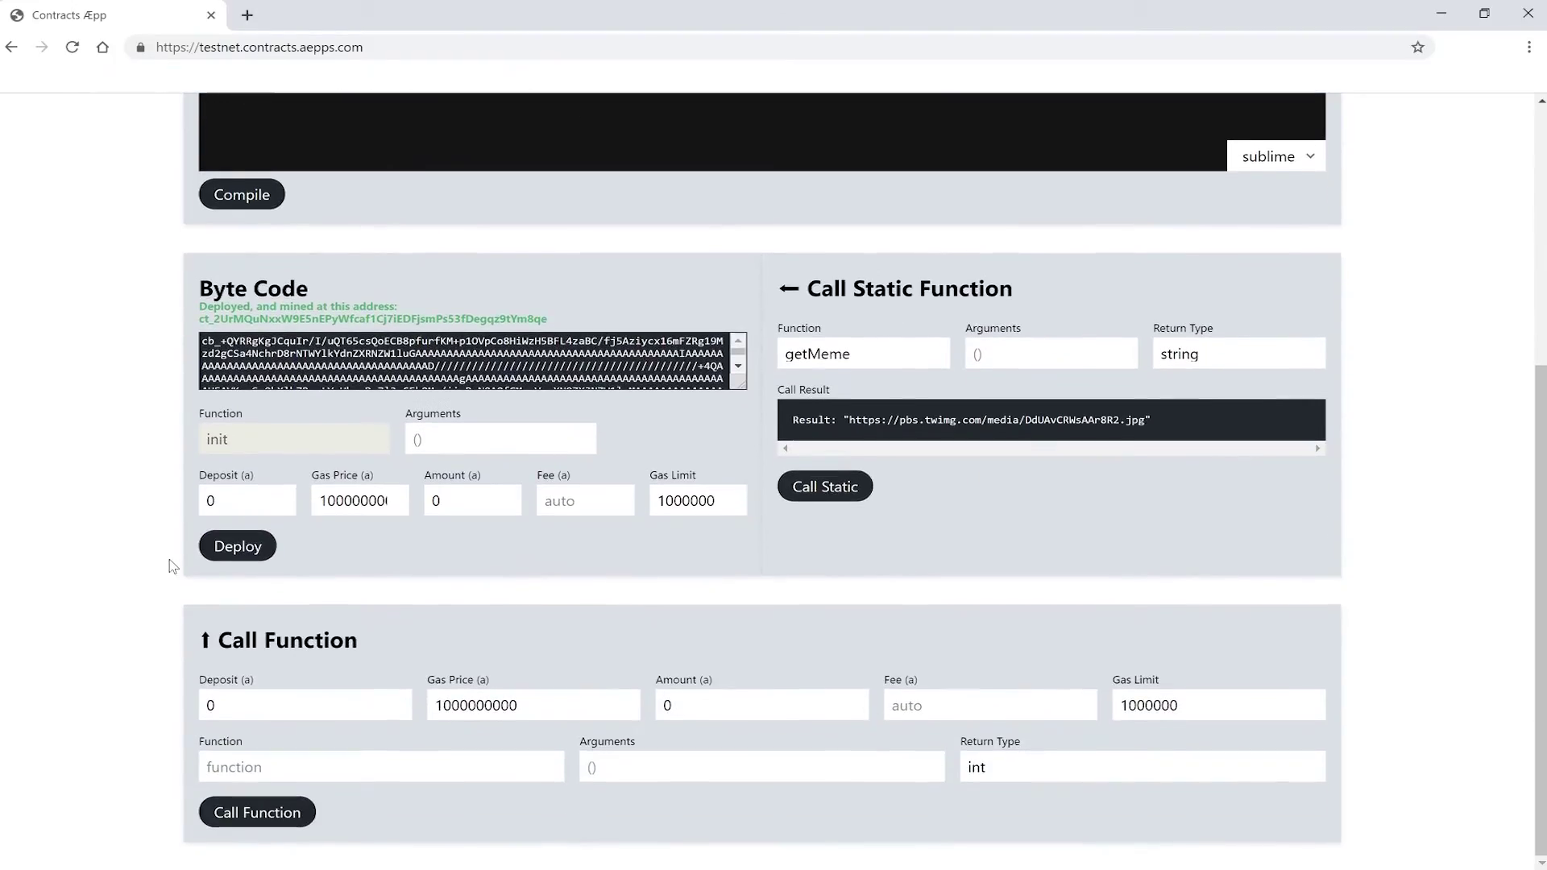
Call registerMeme with argument url.com on the deployed MemeVote contract.
left_click(380, 766)
type("registerMeme")
key("Tab")
type("url.com")
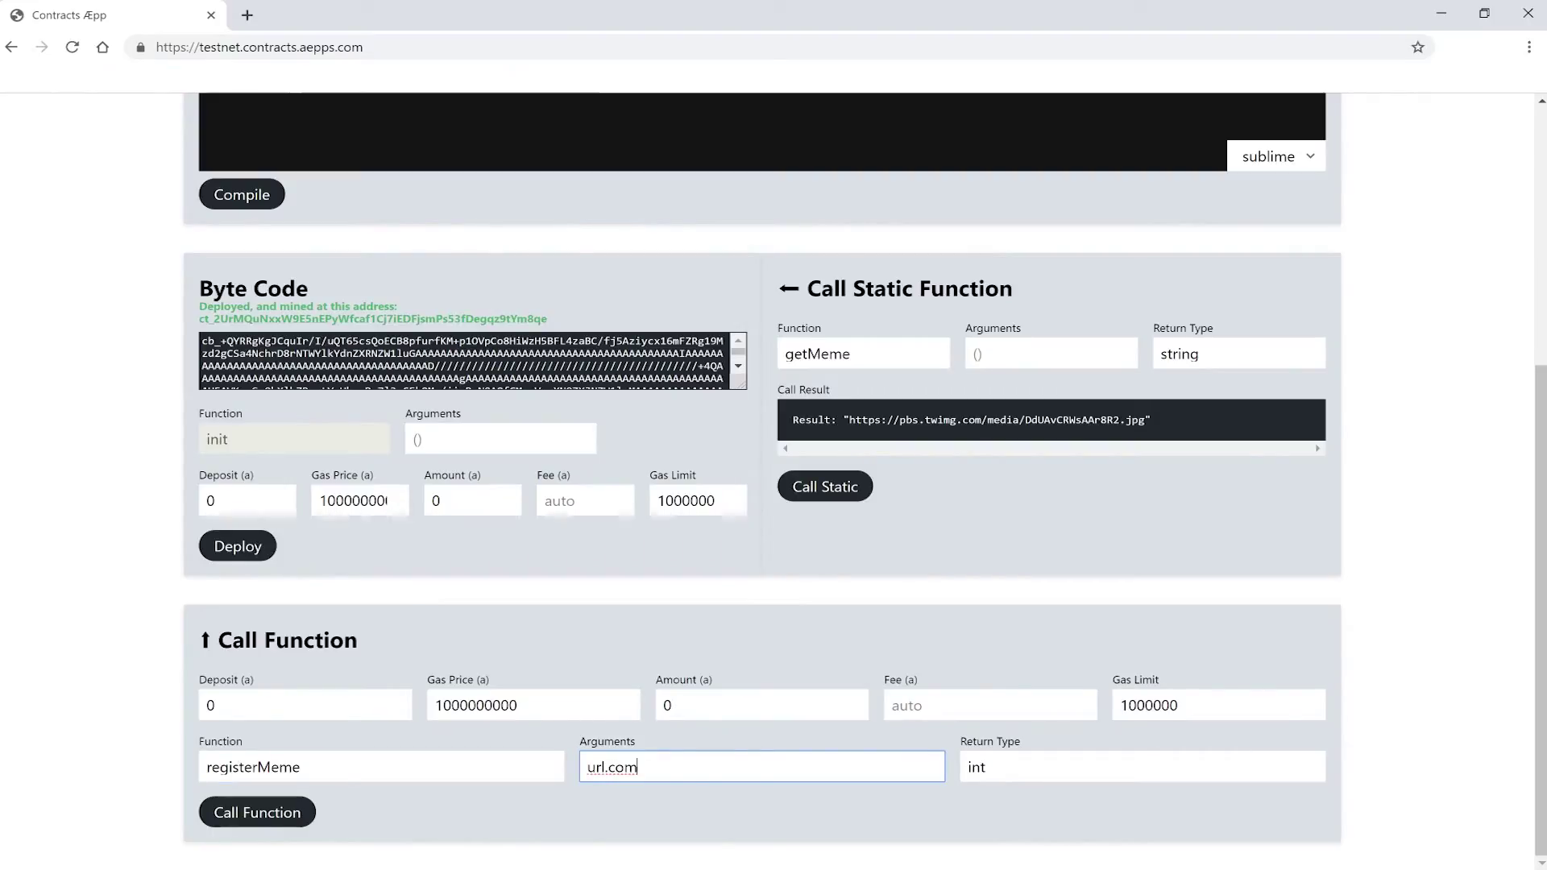
left_click(257, 822)
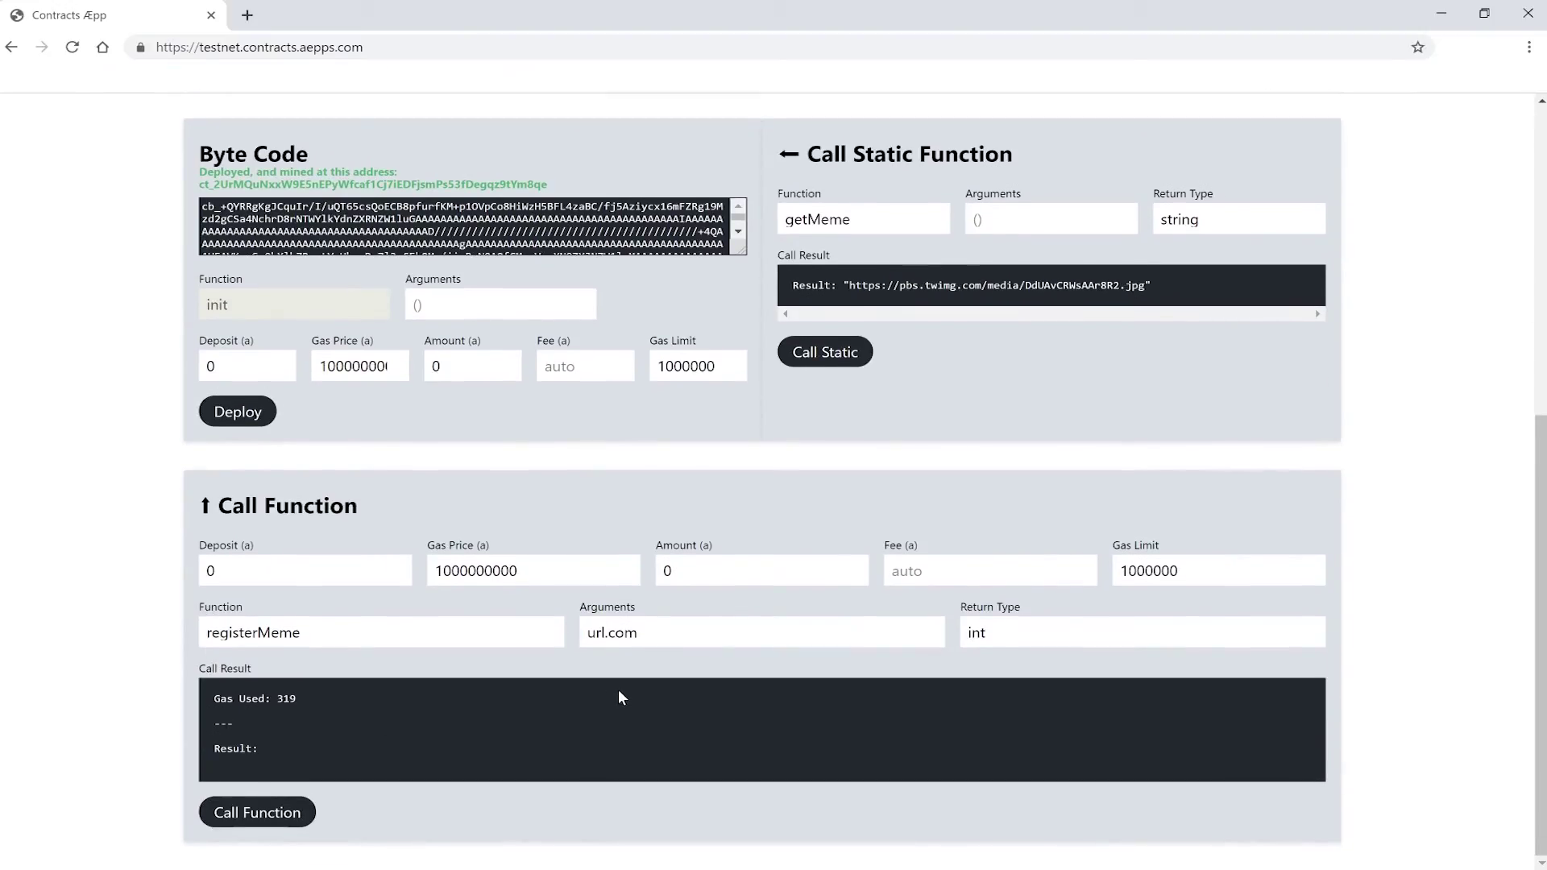
scroll(620, 690, "up", 3)
Rerun getMeme as a static call and select its returned url.com result.
left_click(824, 715)
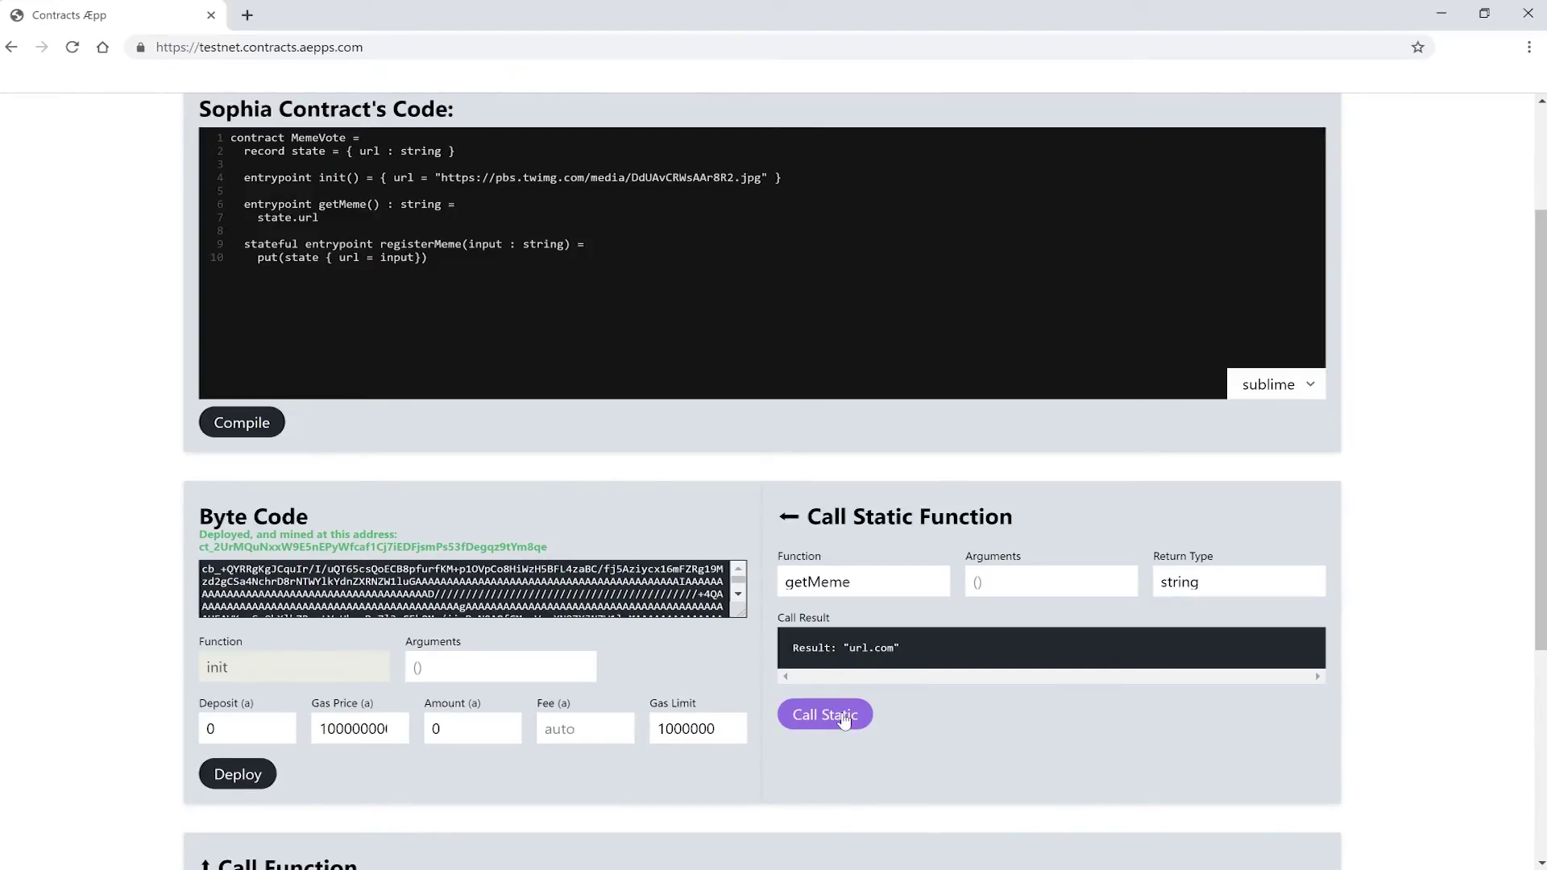
left_click_drag(954, 653, 746, 663)
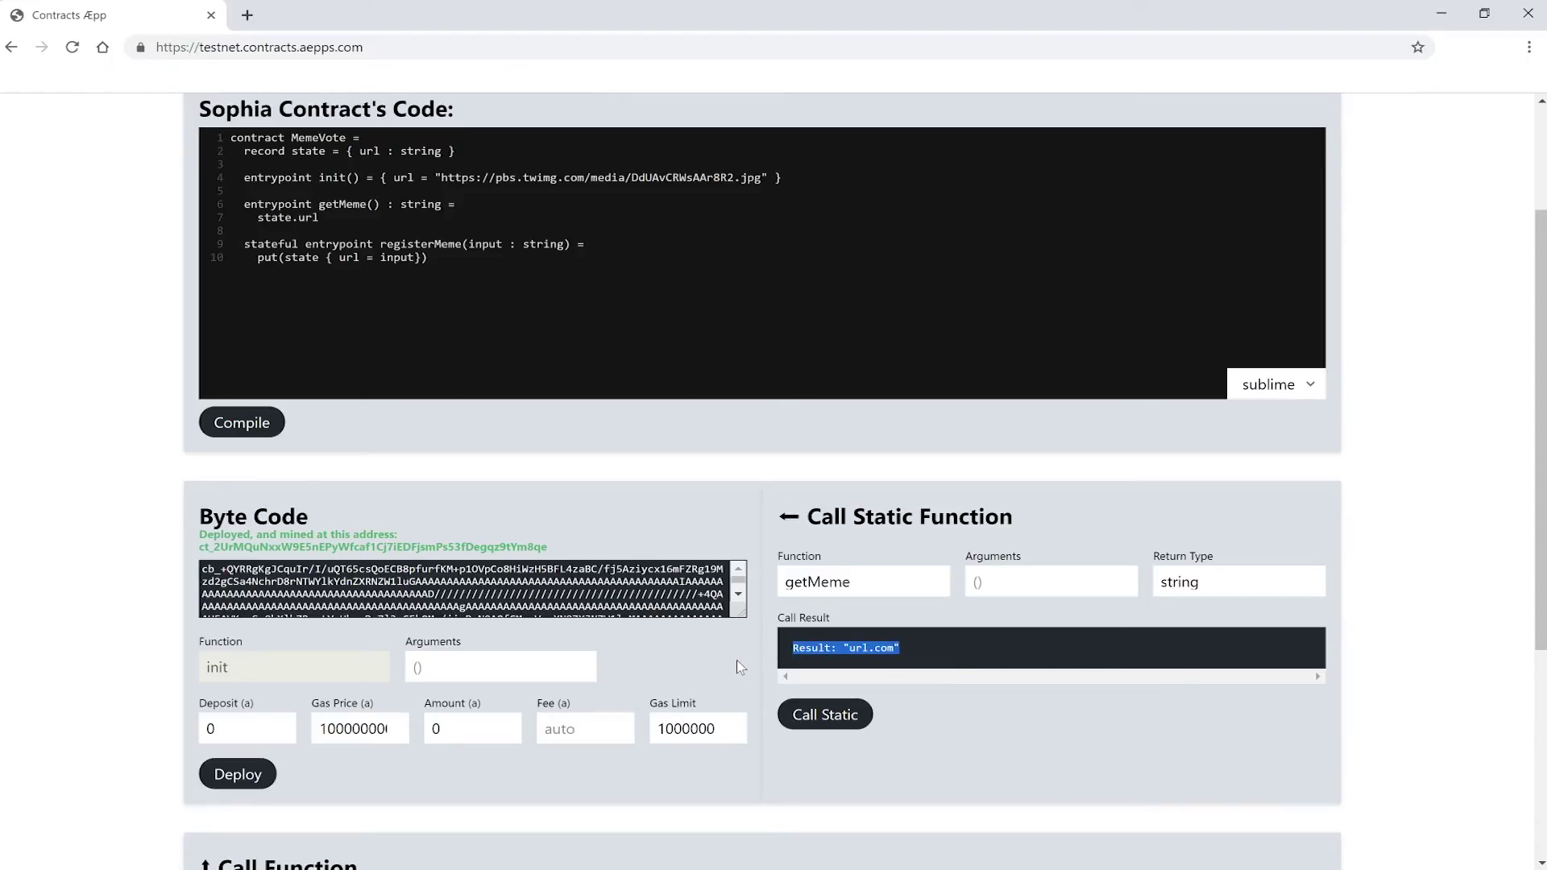
scroll(740, 667, "up", 3)
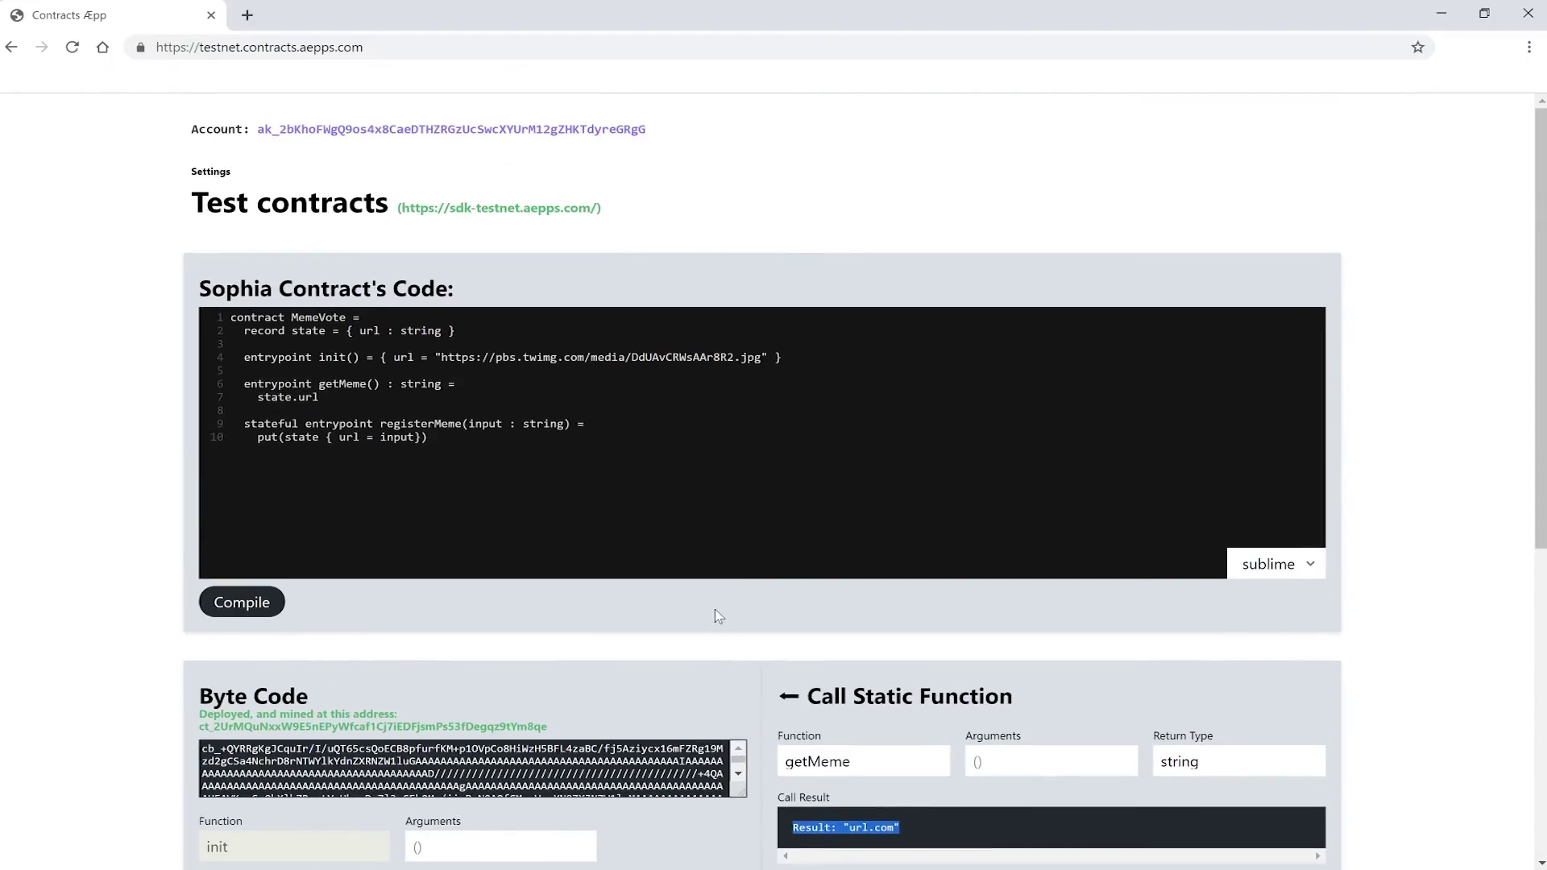